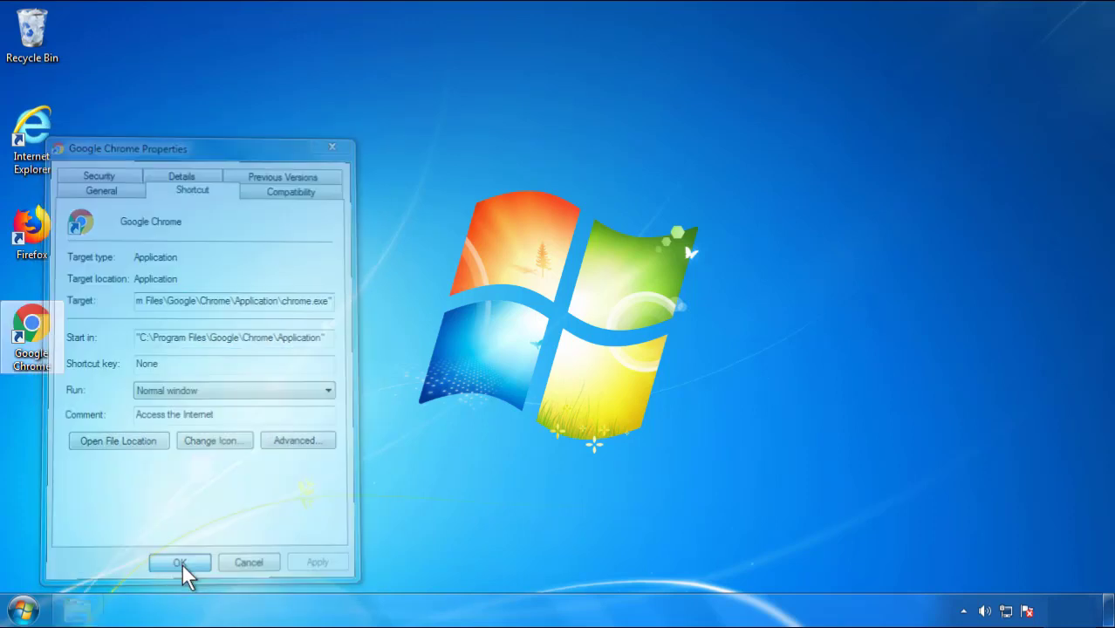
# - Close the Google Chrome shortcut's Properties dialog and bring up the Start menu
pyautogui.click(22, 609)
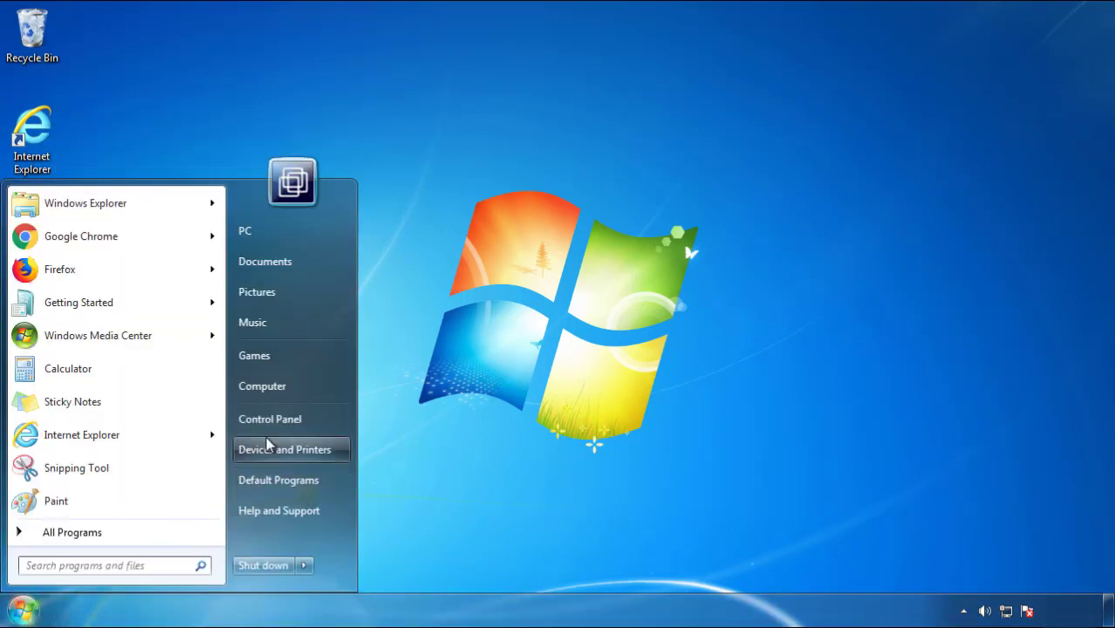
# - Uninstall SearchMine 2.00 from Programs and Features, sorted newest-installed first, then close the window
pyautogui.click(279, 409)
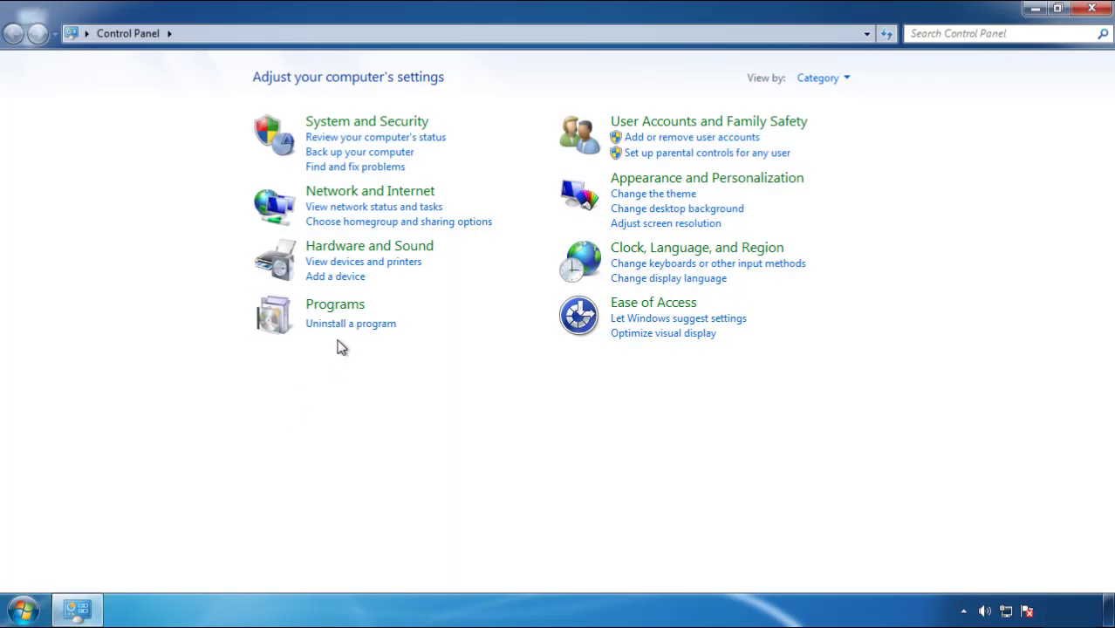
pyautogui.click(347, 328)
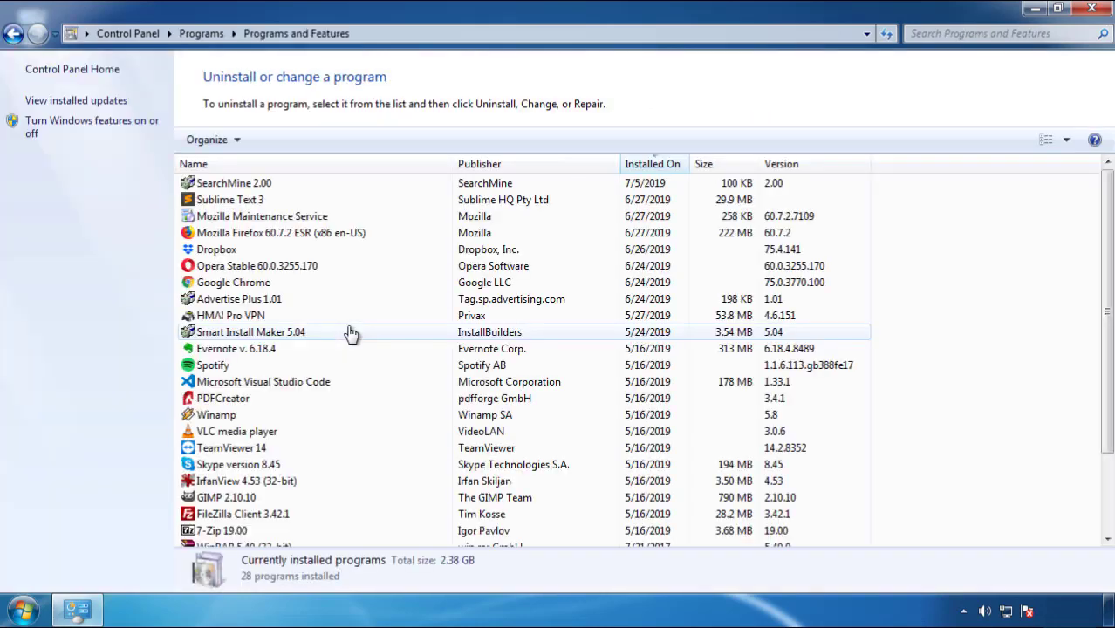
pyautogui.click(651, 167)
pyautogui.click(648, 167)
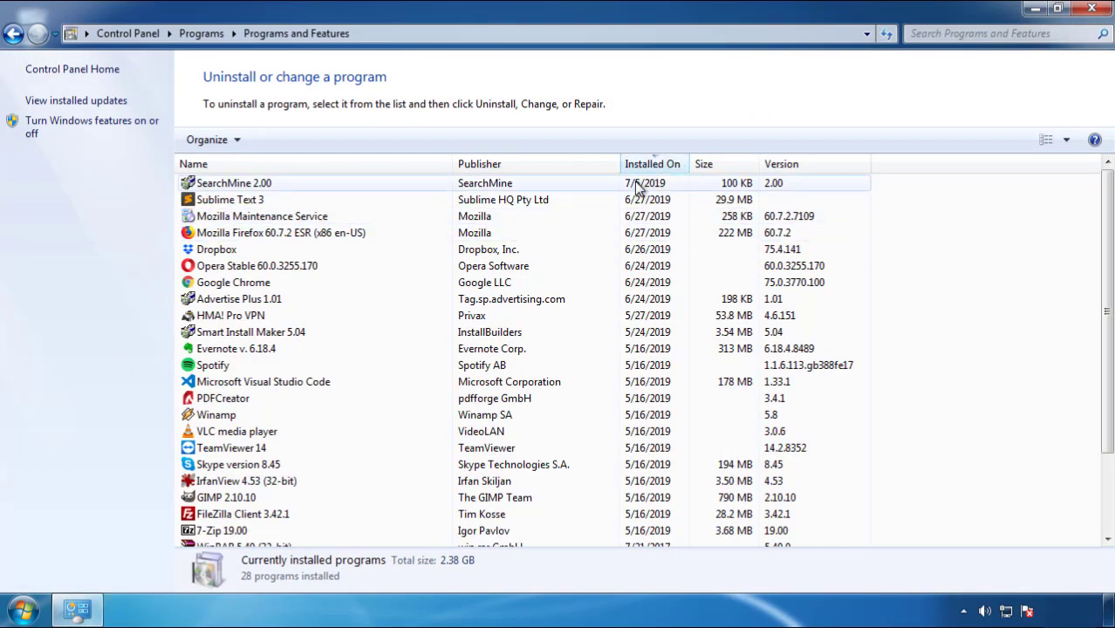
pyautogui.click(235, 187)
pyautogui.click(278, 140)
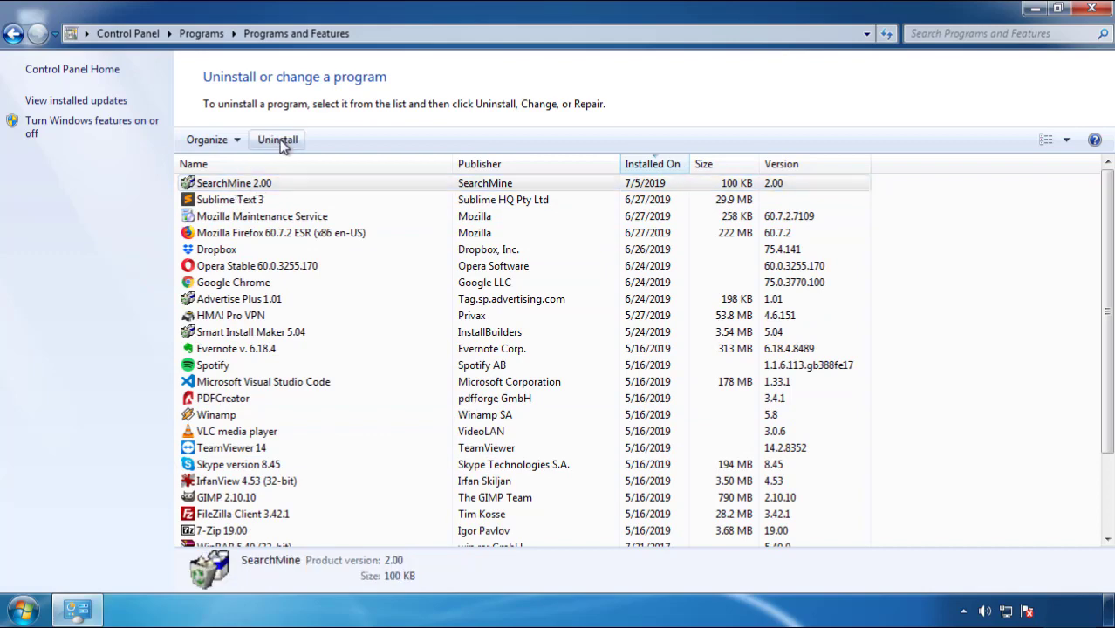
pyautogui.click(649, 465)
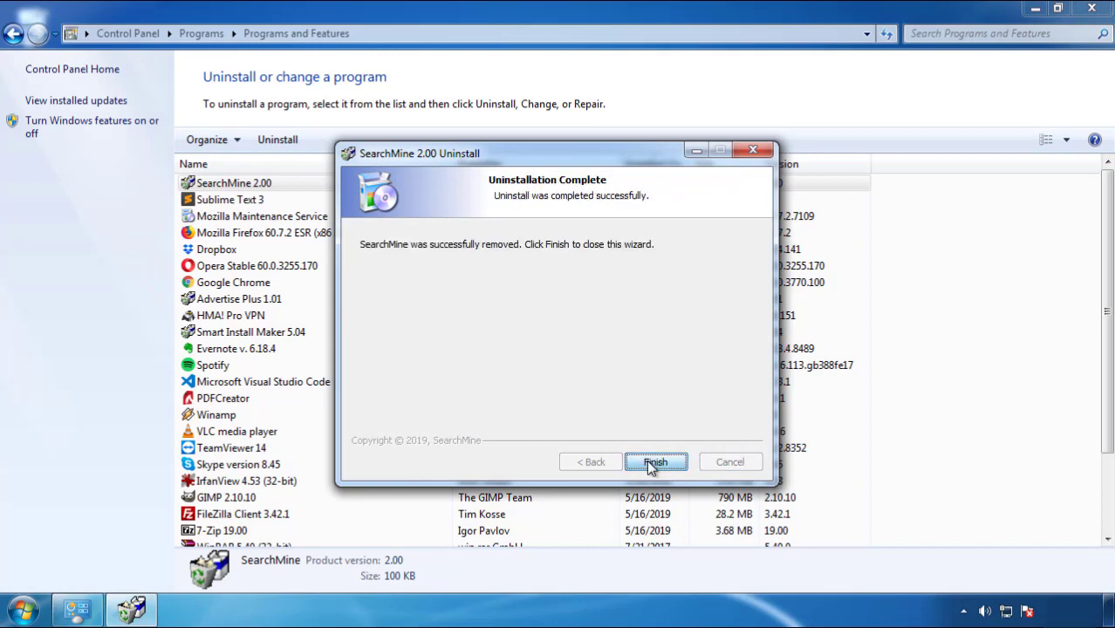
pyautogui.click(650, 461)
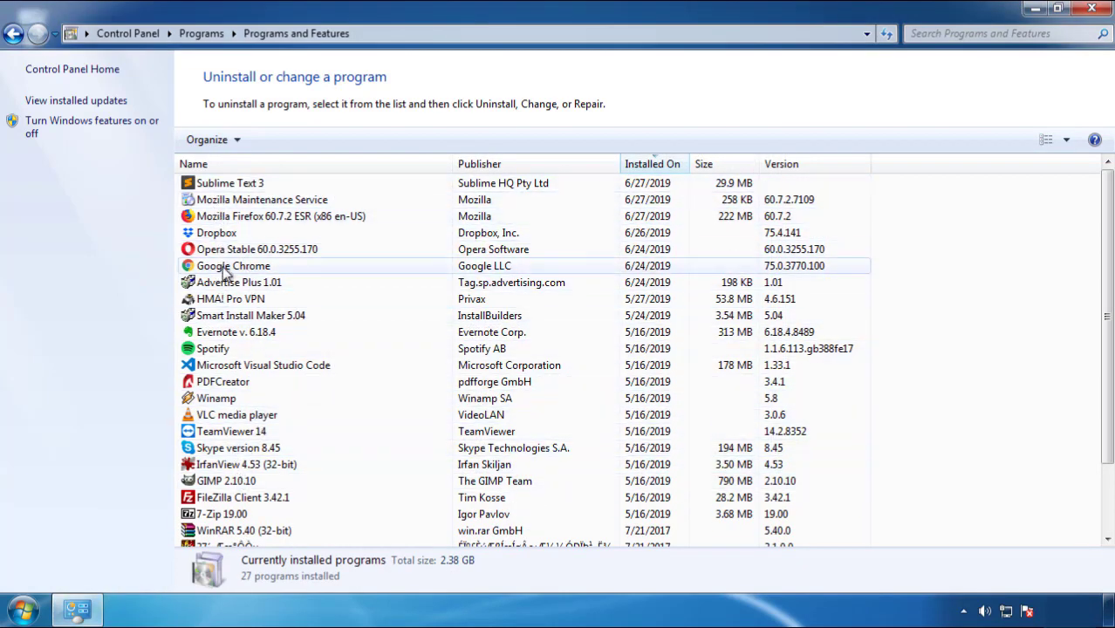
pyautogui.click(1092, 10)
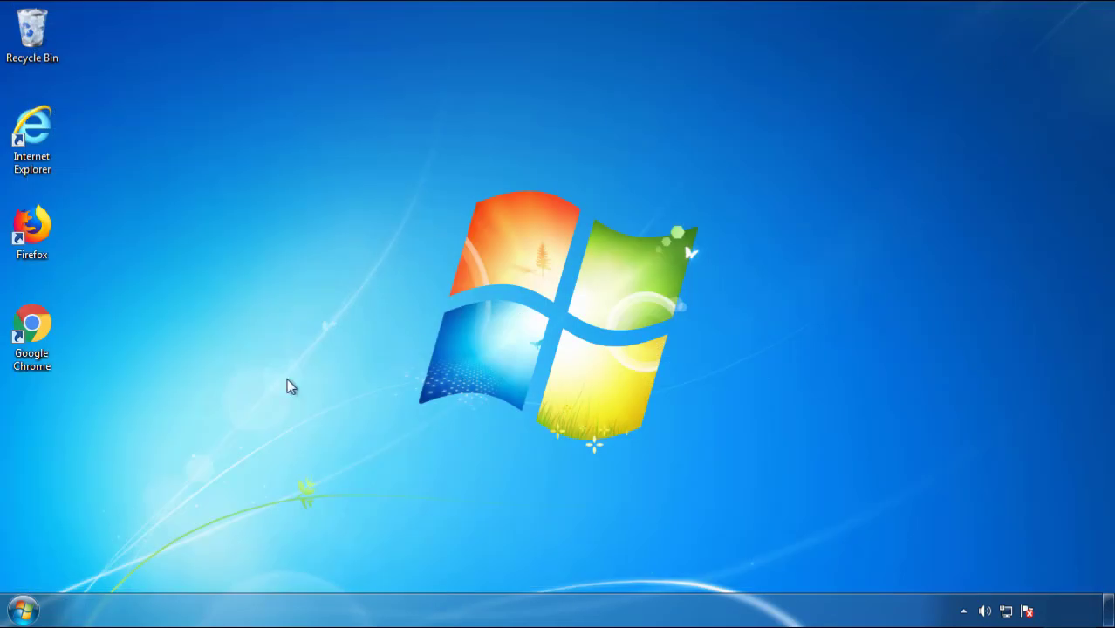
# - Restart Windows and choose Safe Mode in the Advanced Boot Options menu
pyautogui.click(21, 612)
pyautogui.click(302, 566)
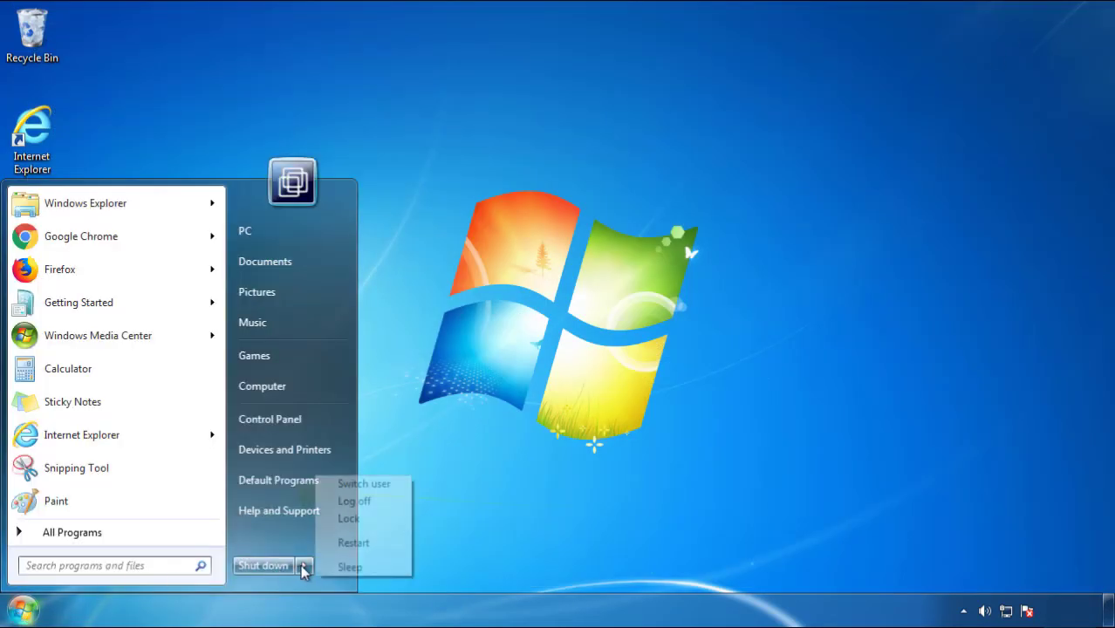
pyautogui.click(353, 543)
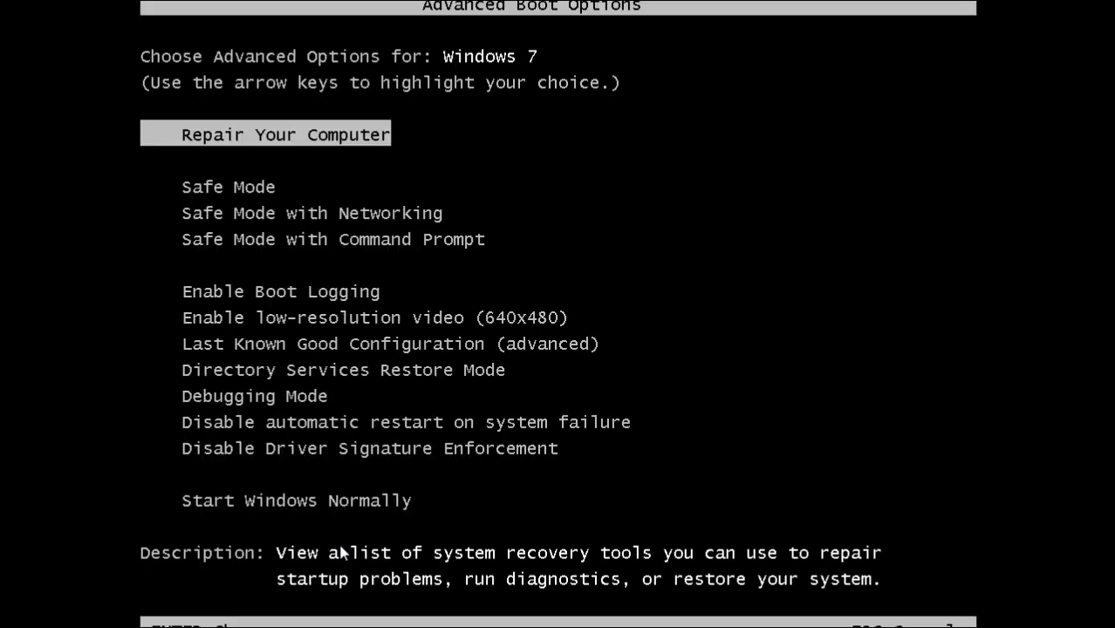
pyautogui.press('Down')
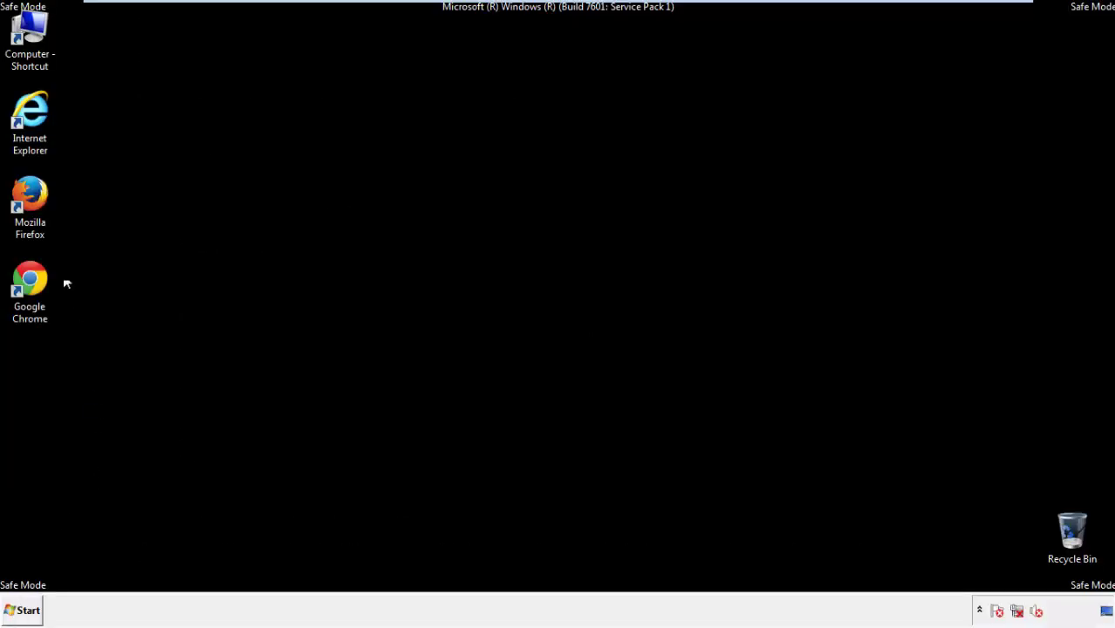
# - Launch Firefox without making it default, and hide then restore the menu bar
pyautogui.doubleClick(35, 198)
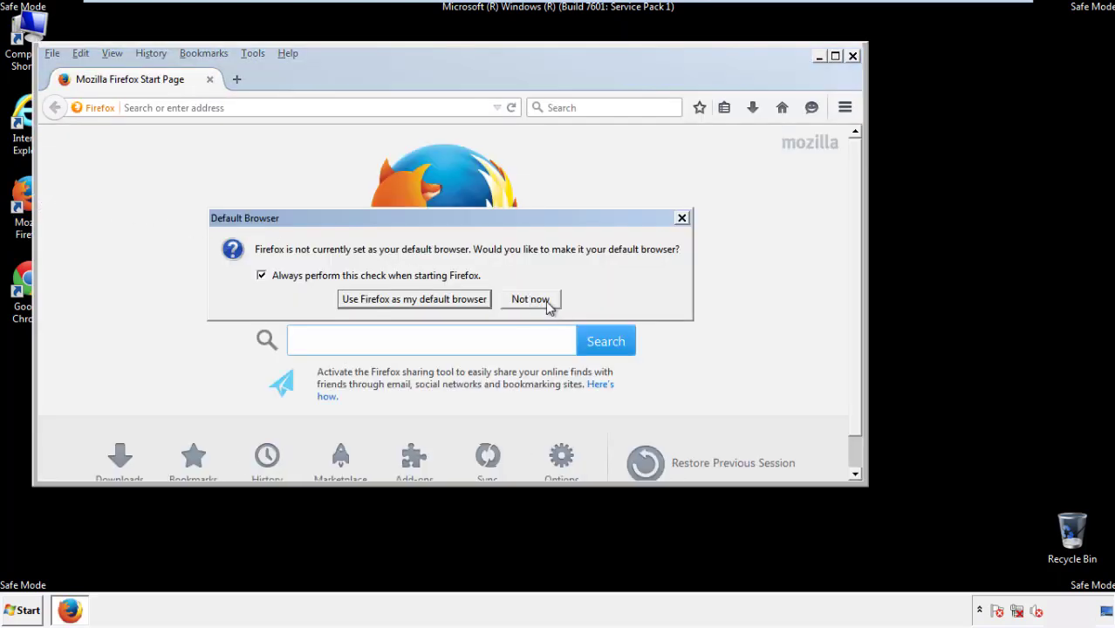
pyautogui.click(531, 299)
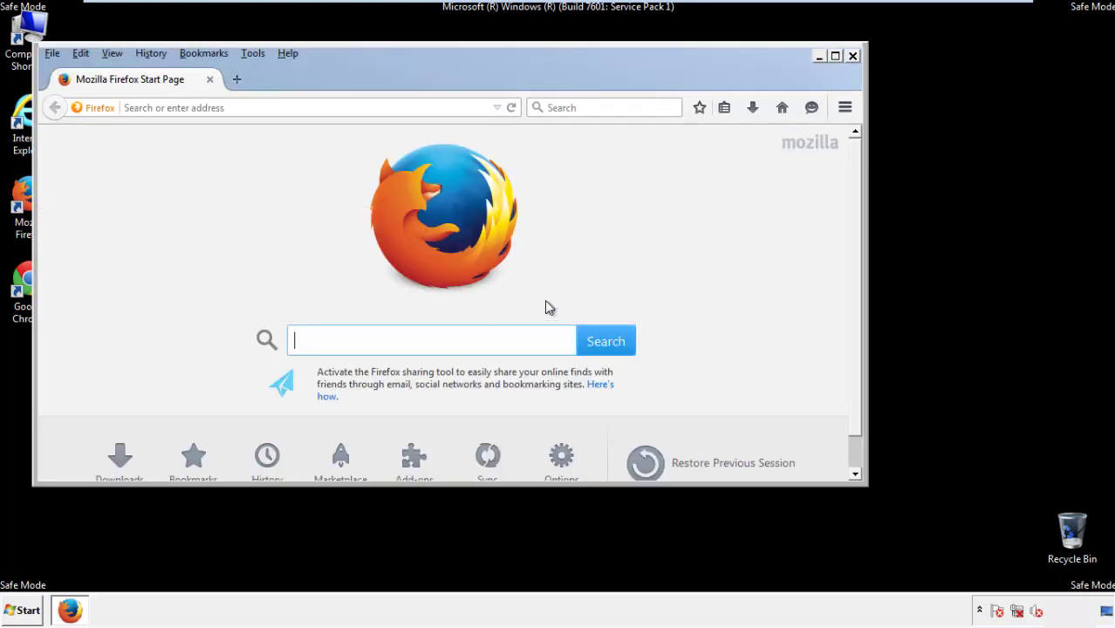
pyautogui.rightClick(344, 77)
pyautogui.click(375, 131)
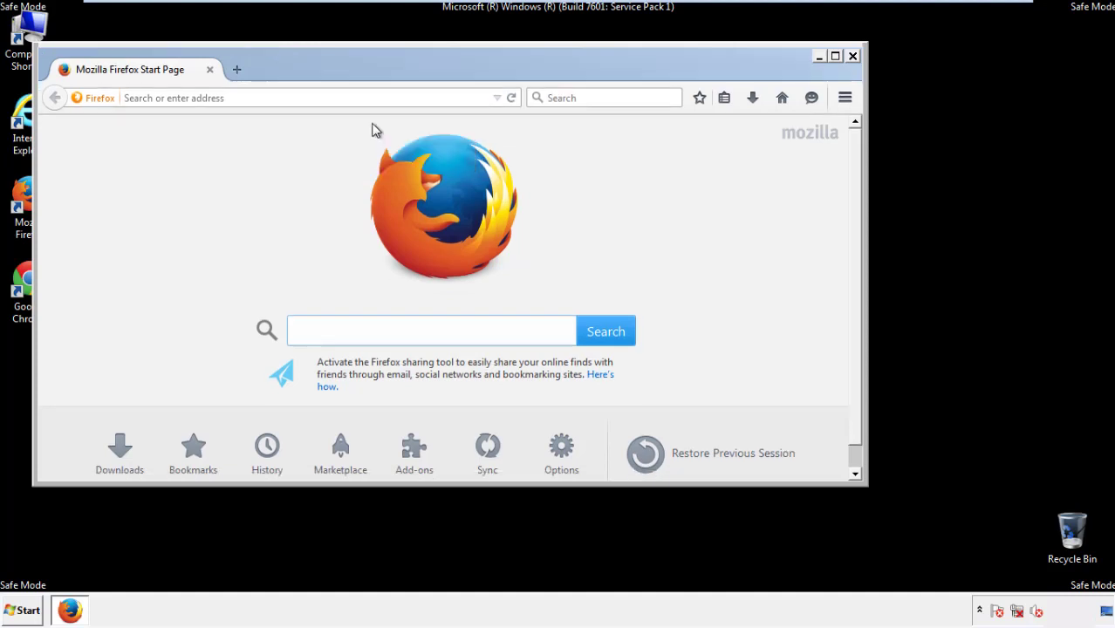
pyautogui.rightClick(349, 72)
pyautogui.click(364, 135)
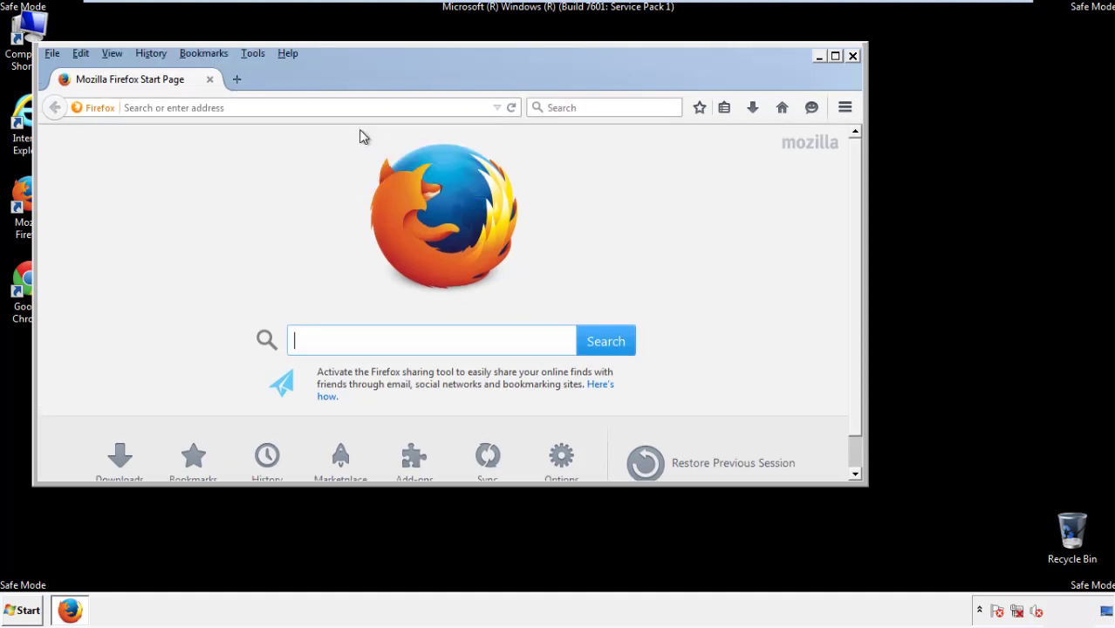
# - Clear Firefox's recent history for time range Everything with all data boxes checked
pyautogui.click(153, 54)
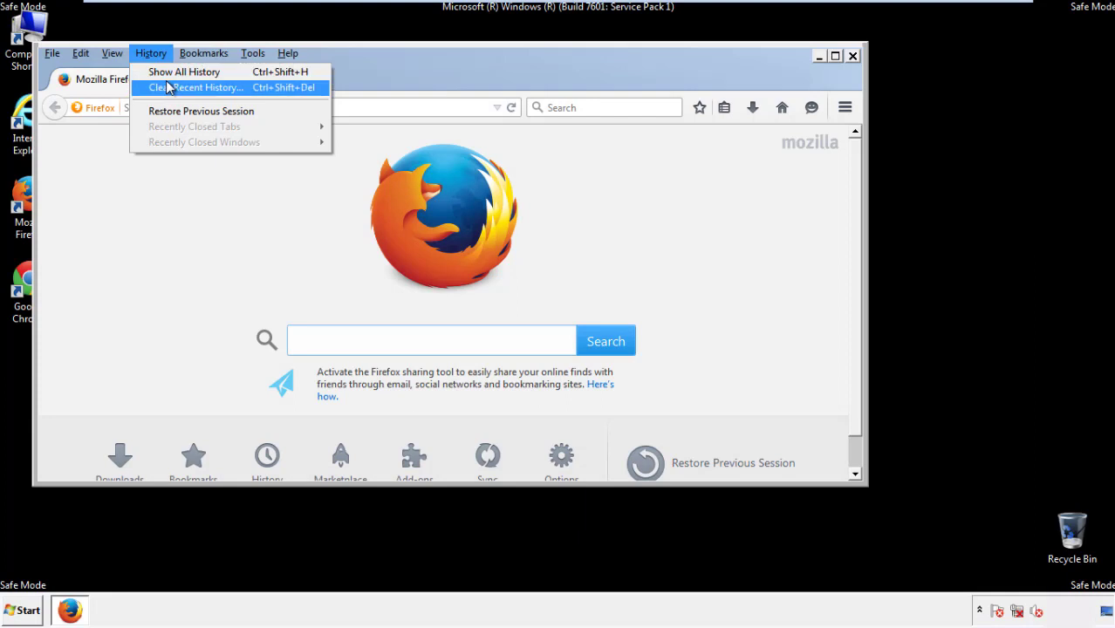
pyautogui.click(168, 86)
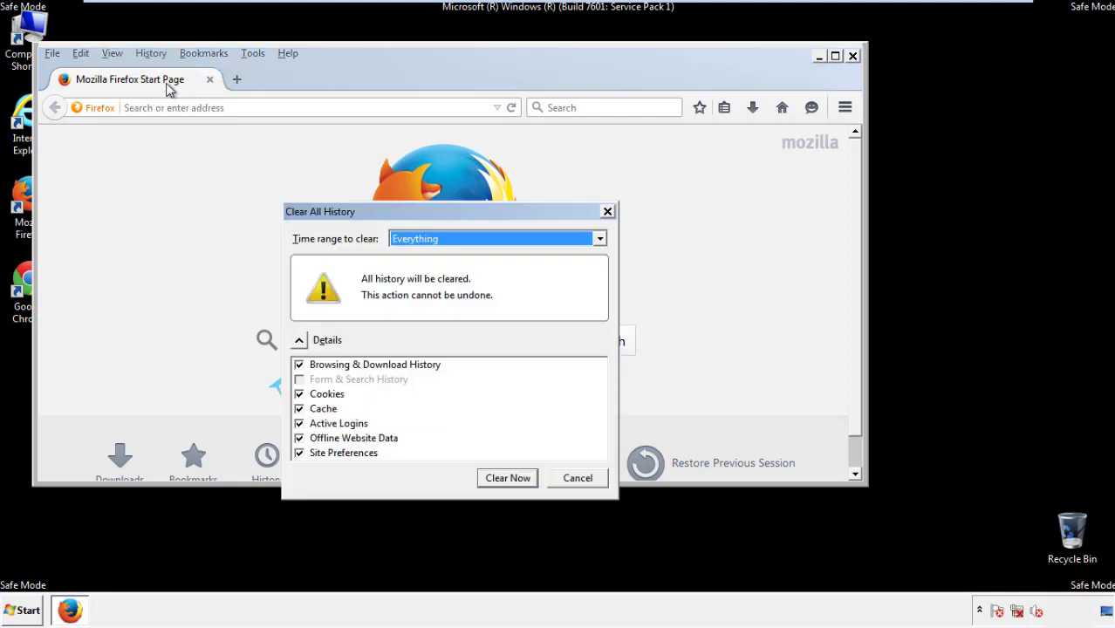
pyautogui.click(413, 239)
pyautogui.click(417, 328)
pyautogui.click(299, 438)
pyautogui.click(299, 438)
pyautogui.click(299, 454)
pyautogui.click(299, 454)
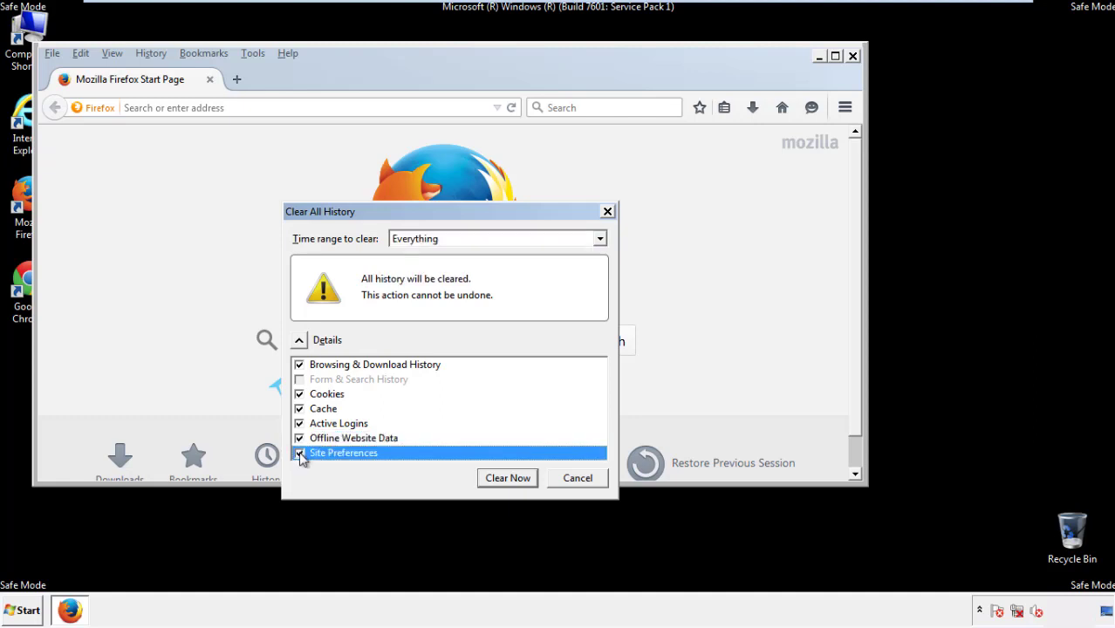
pyautogui.click(507, 479)
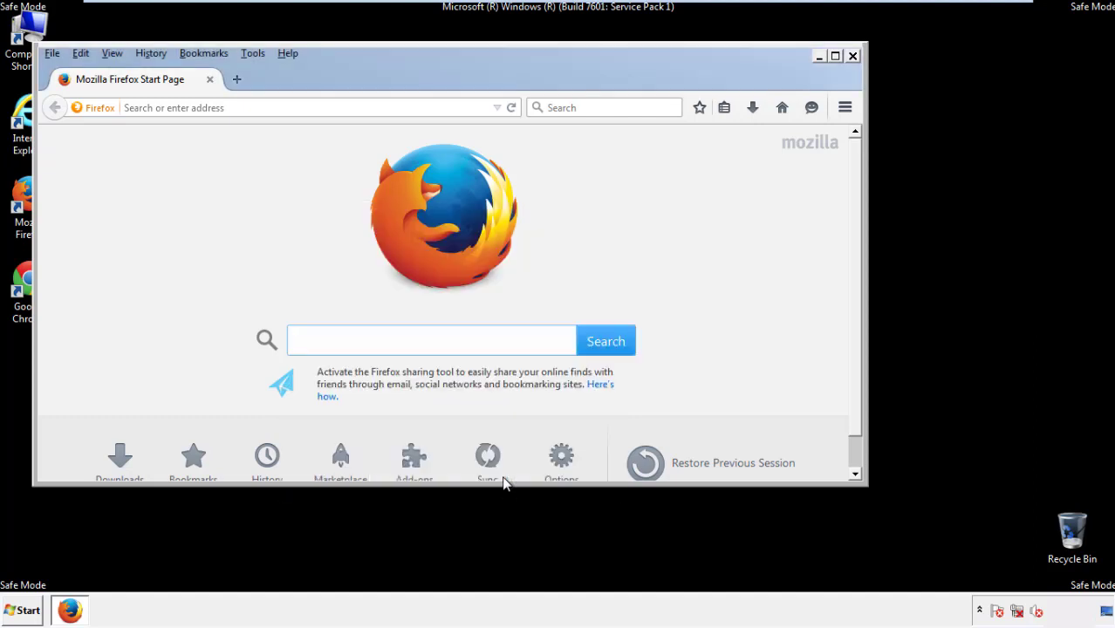
# - Refresh Firefox to defaults via Troubleshooting Information, finish the import wizard, and close Firefox
pyautogui.click(287, 52)
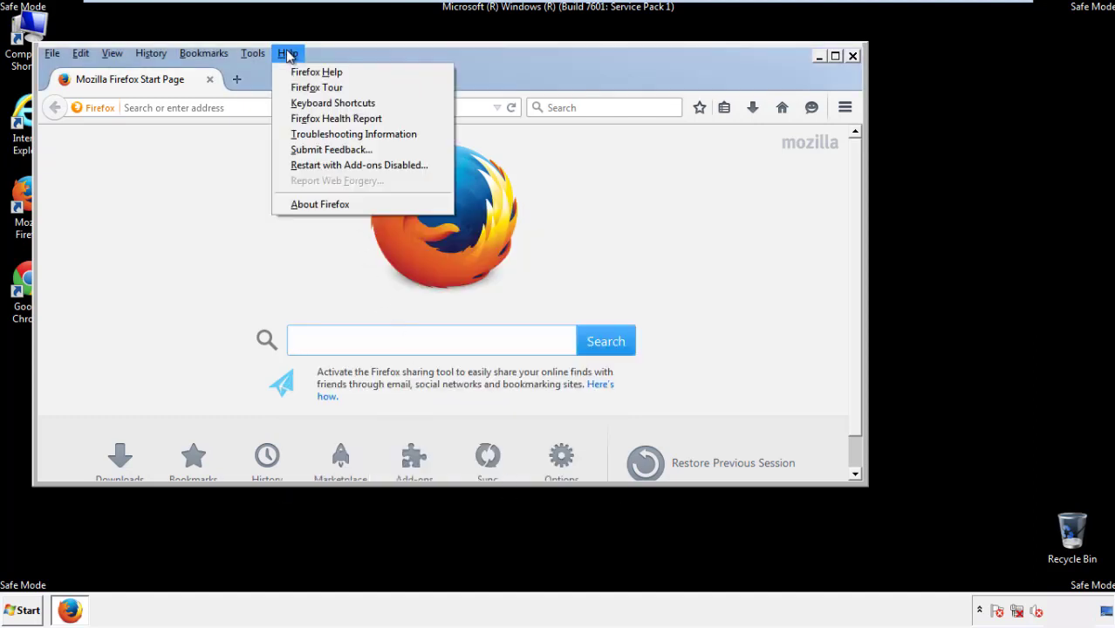
pyautogui.click(323, 133)
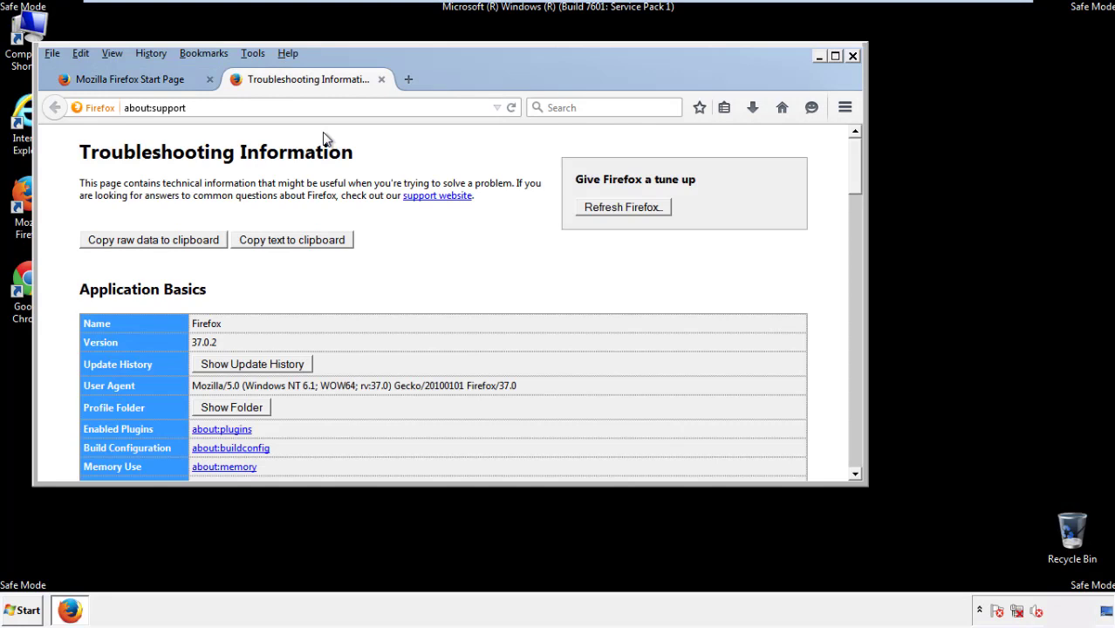
pyautogui.click(646, 212)
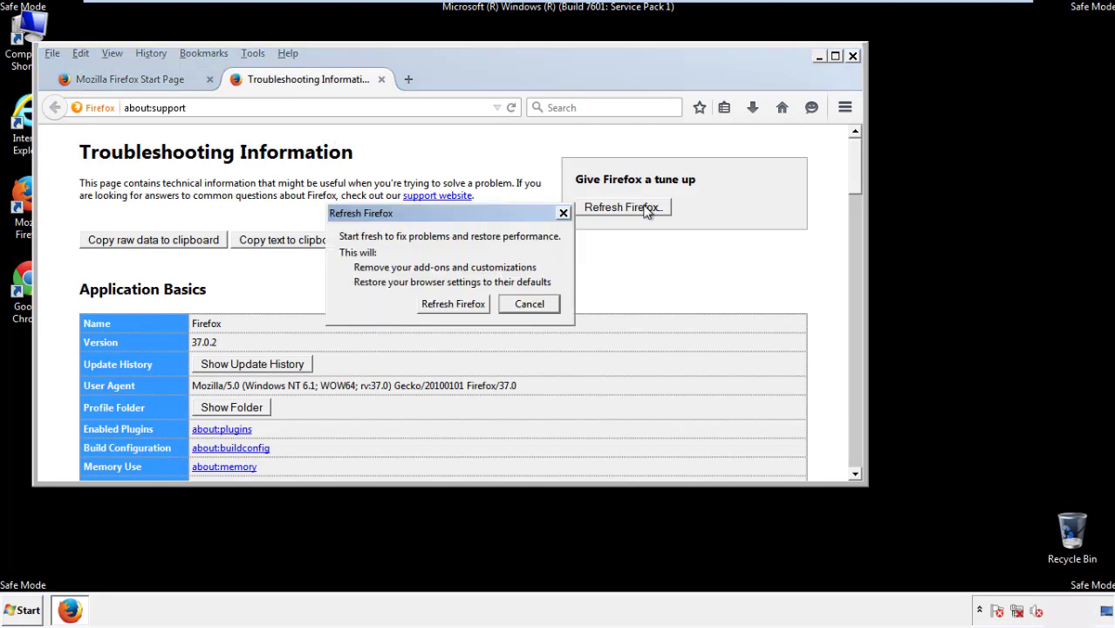
pyautogui.click(452, 302)
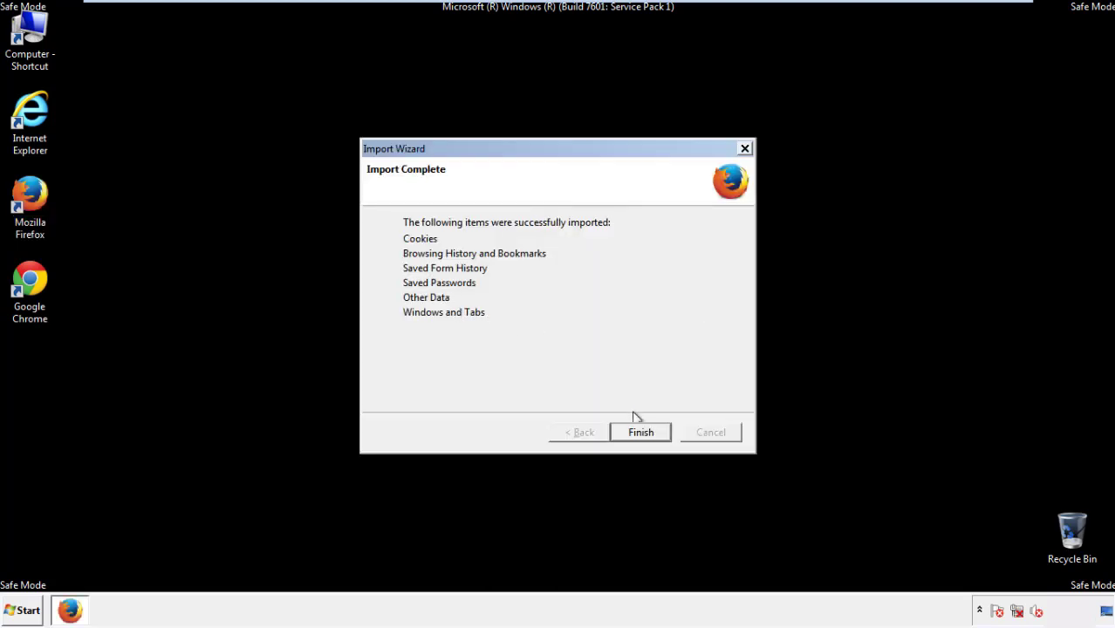
pyautogui.click(640, 433)
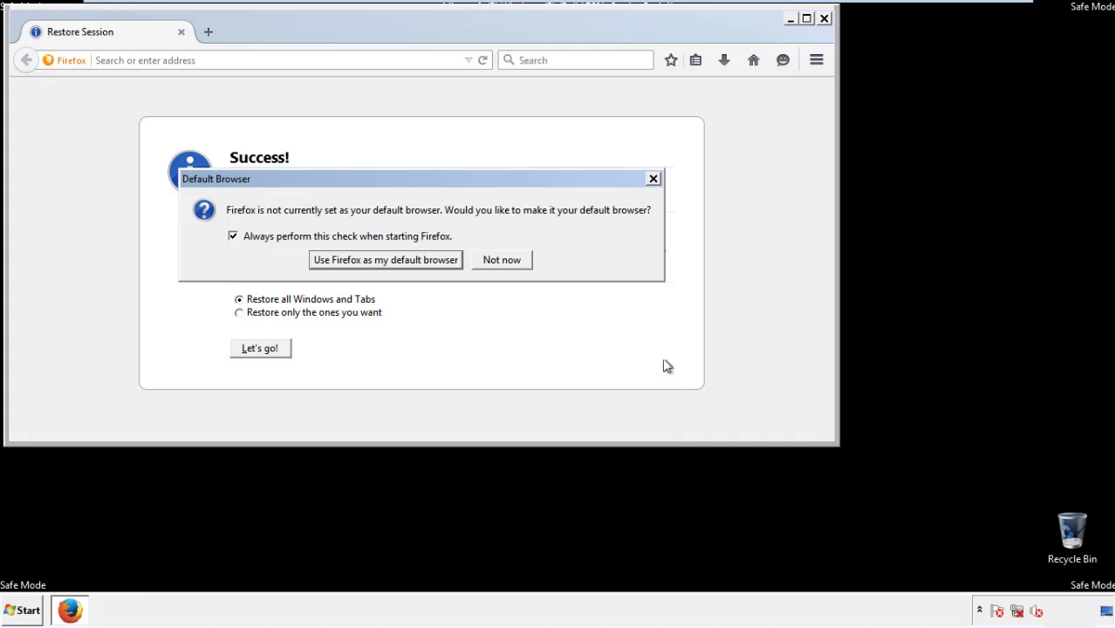
pyautogui.click(501, 260)
pyautogui.click(823, 19)
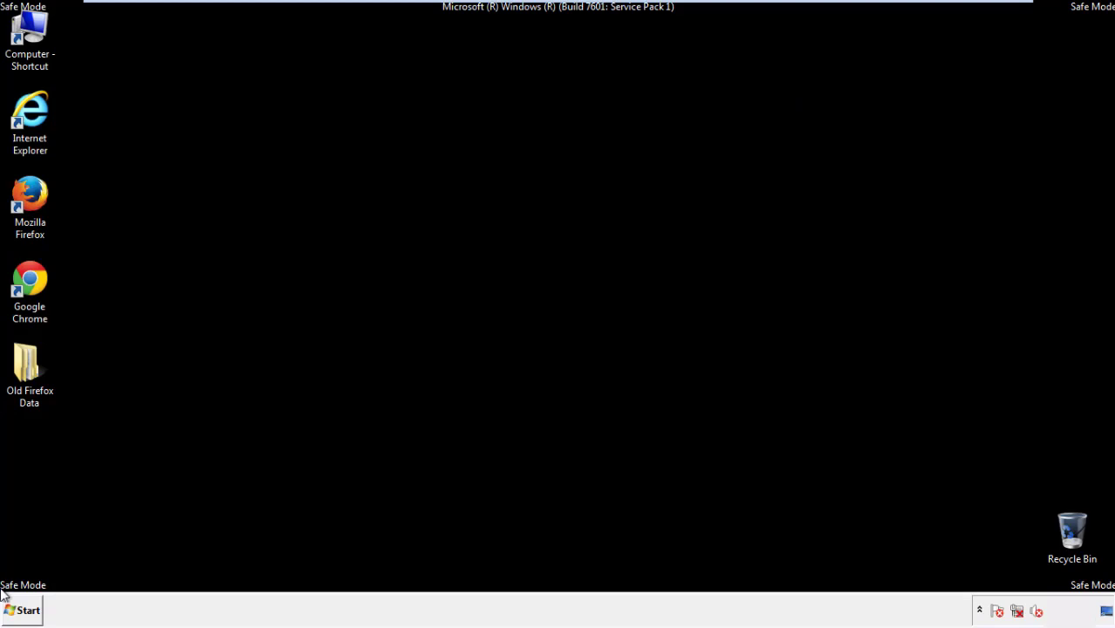
pyautogui.click(26, 278)
# - Launch Google Chrome and choose Don't ask again on the default-browser bar
pyautogui.doubleClick(27, 278)
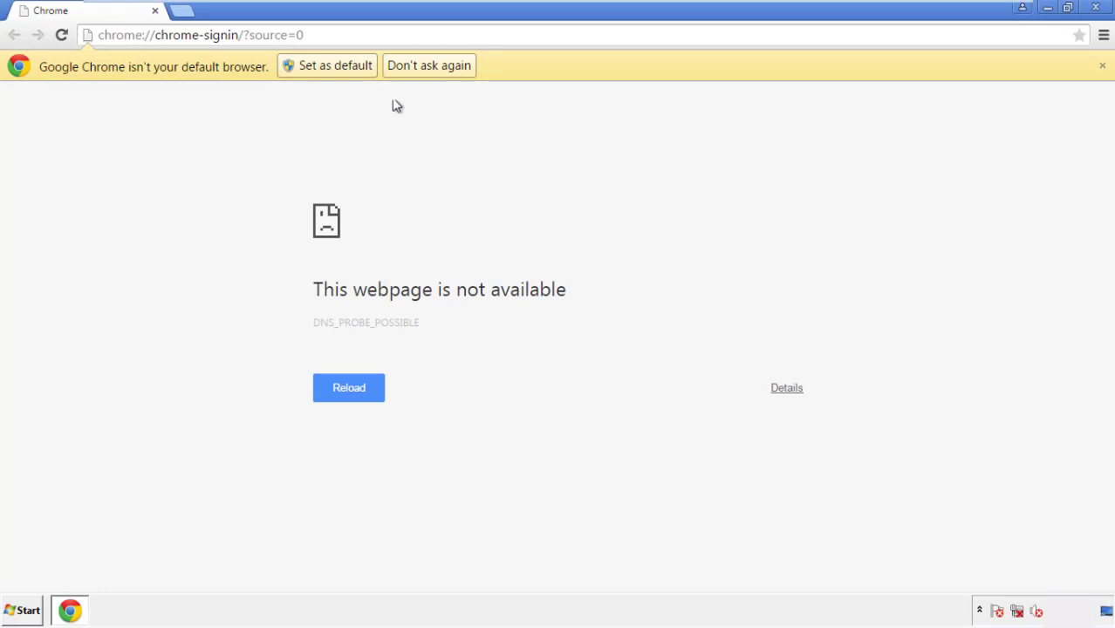
pyautogui.click(450, 68)
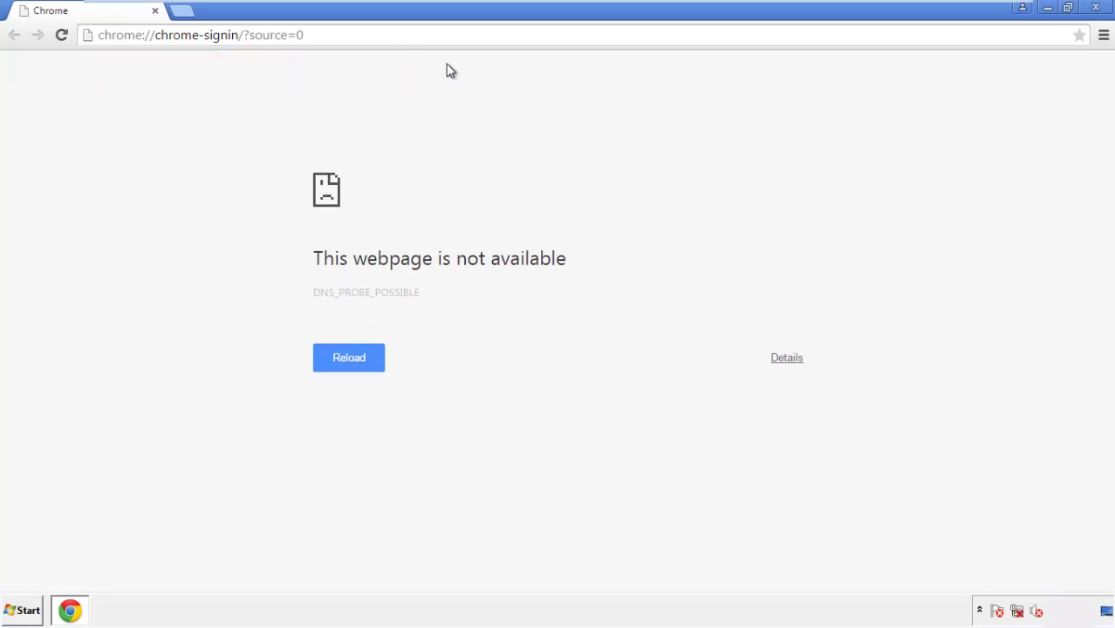
pyautogui.click(1103, 36)
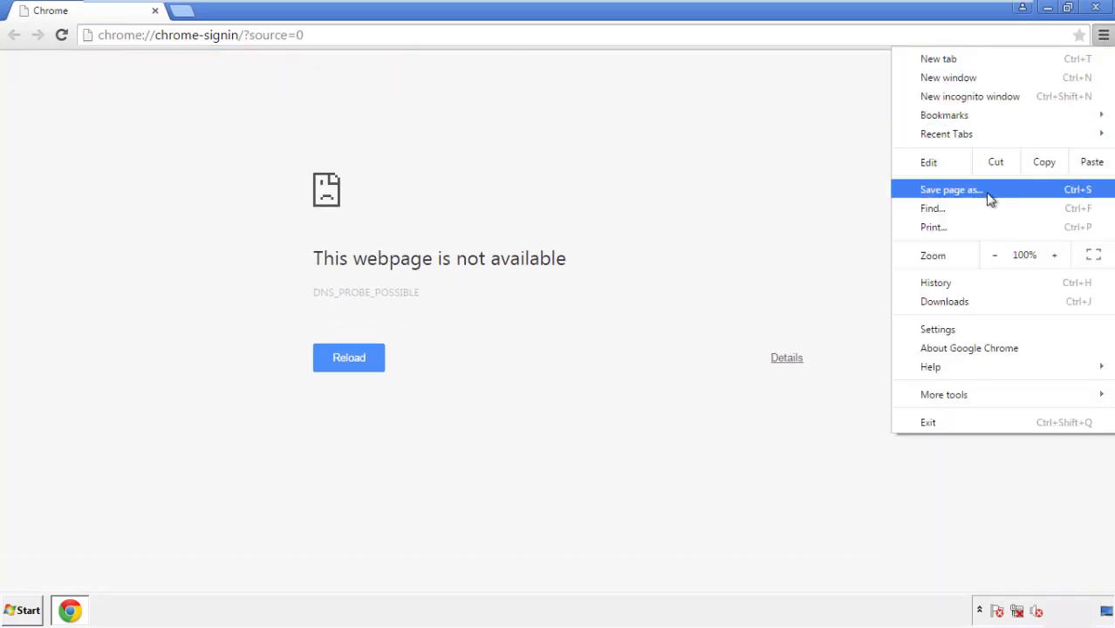
# - Clear Chrome browsing data from the beginning of time, including autofill form data
pyautogui.click(942, 328)
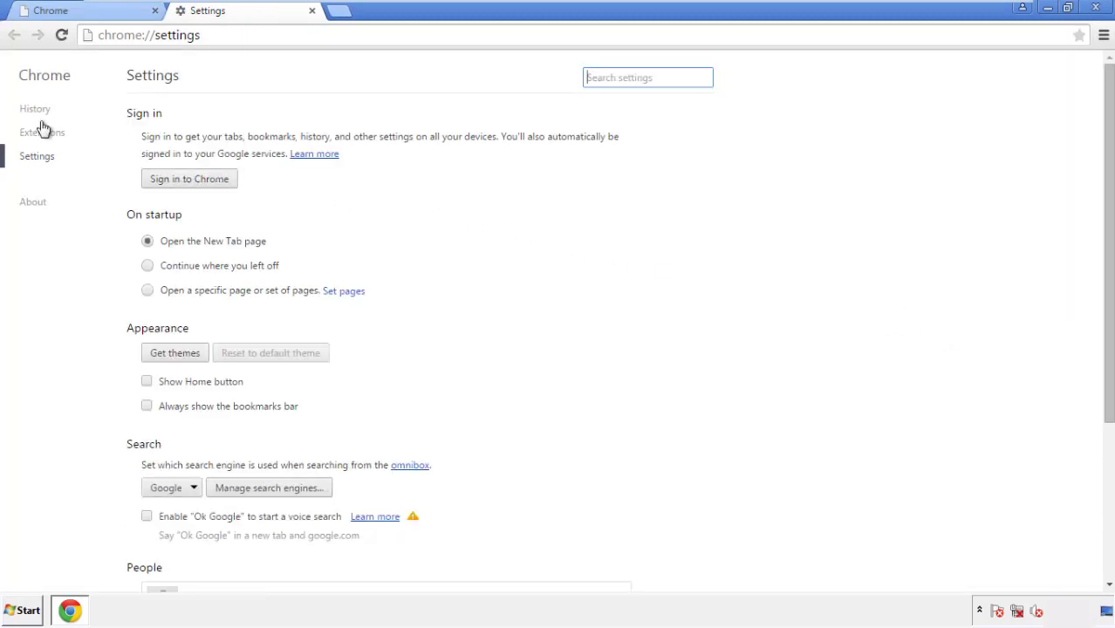
pyautogui.click(40, 111)
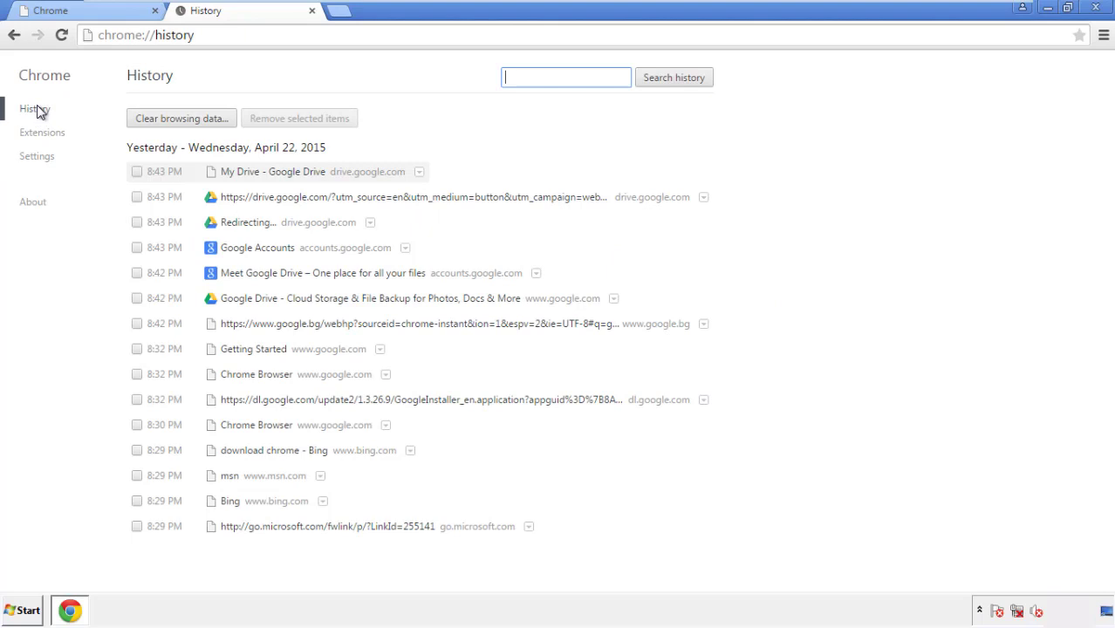
pyautogui.click(168, 121)
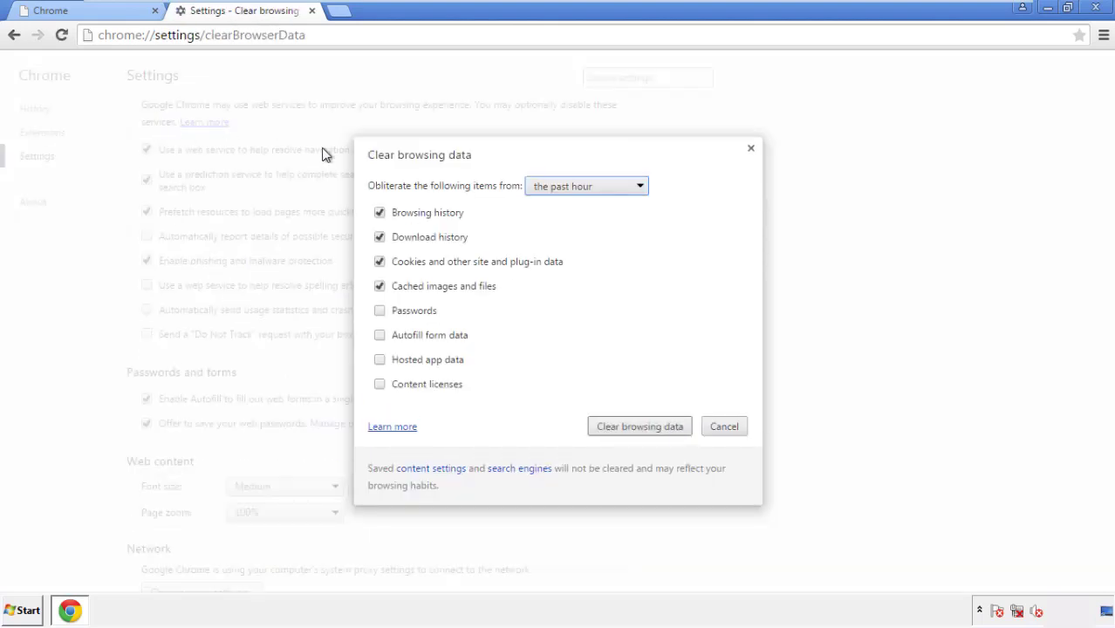
pyautogui.click(561, 188)
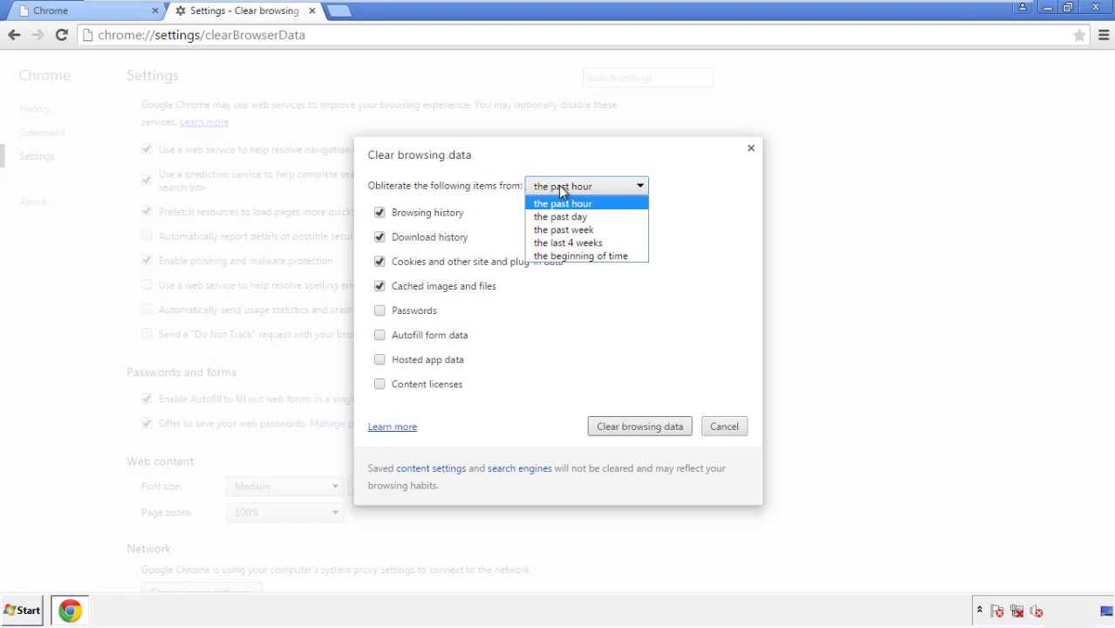
pyautogui.click(558, 256)
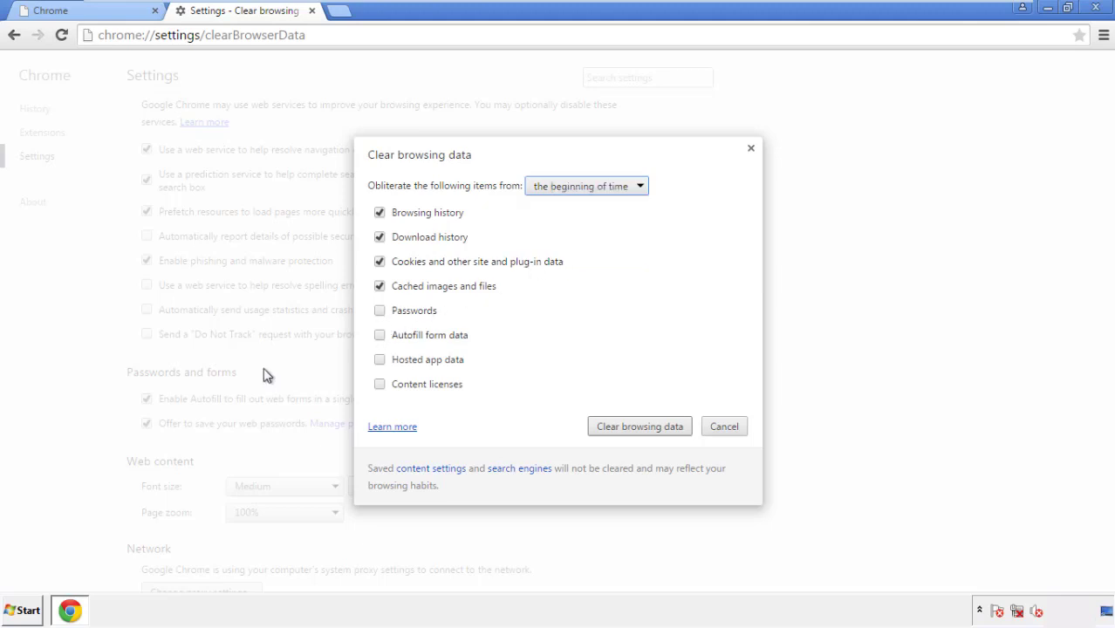
pyautogui.click(384, 337)
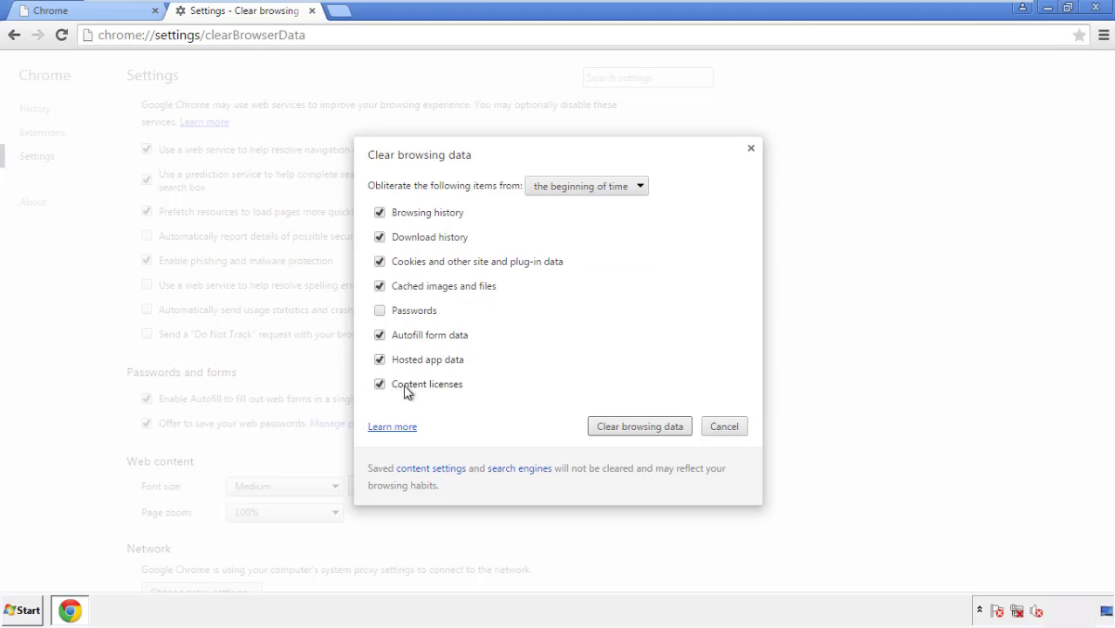
pyautogui.click(634, 427)
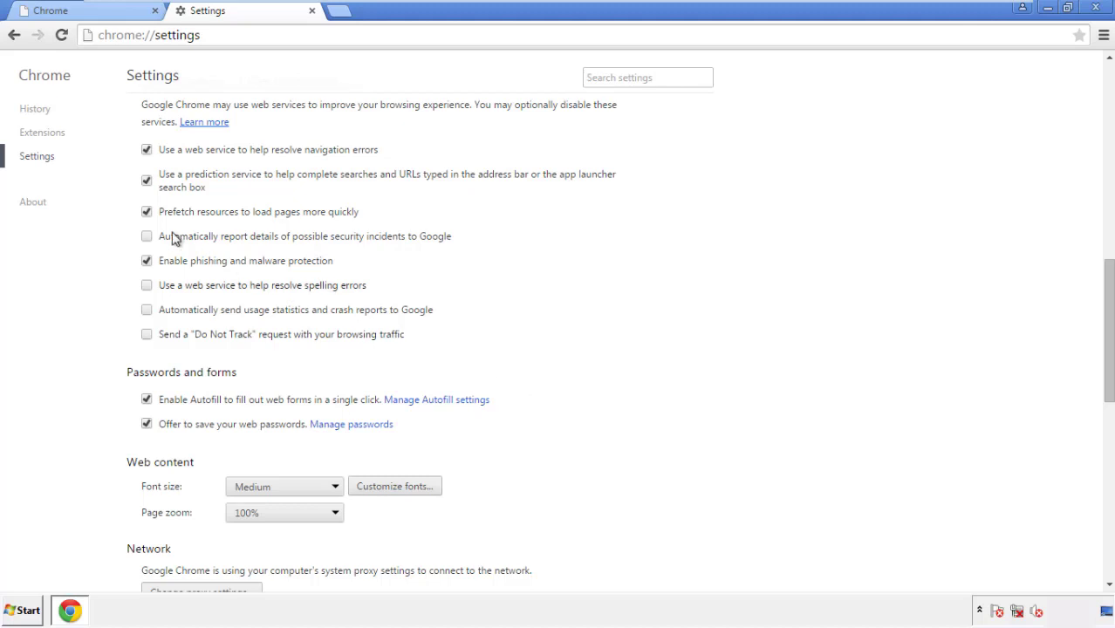
# - Reset Chrome's settings to their original defaults and close the browser
pyautogui.moveTo(1107, 277); pyautogui.dragTo(1085, 485)
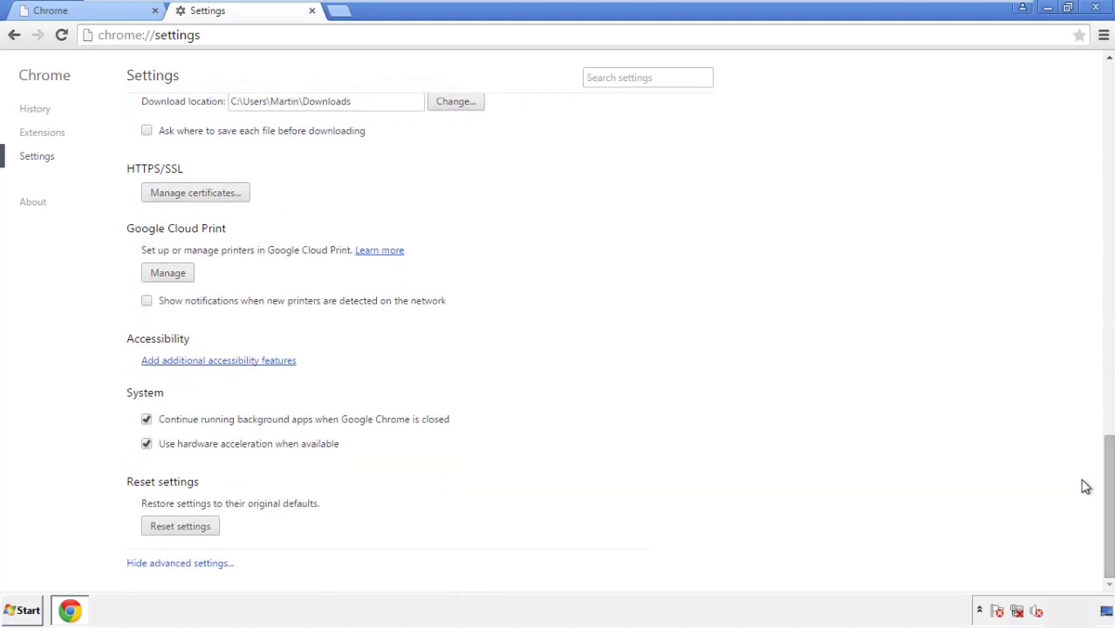
pyautogui.click(210, 534)
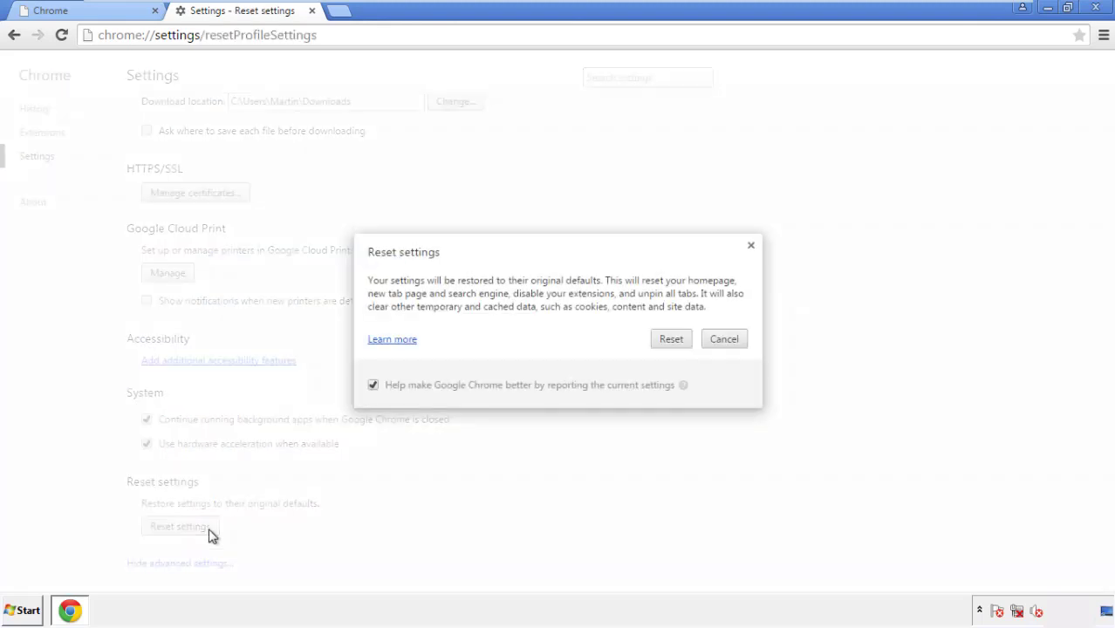
pyautogui.click(671, 340)
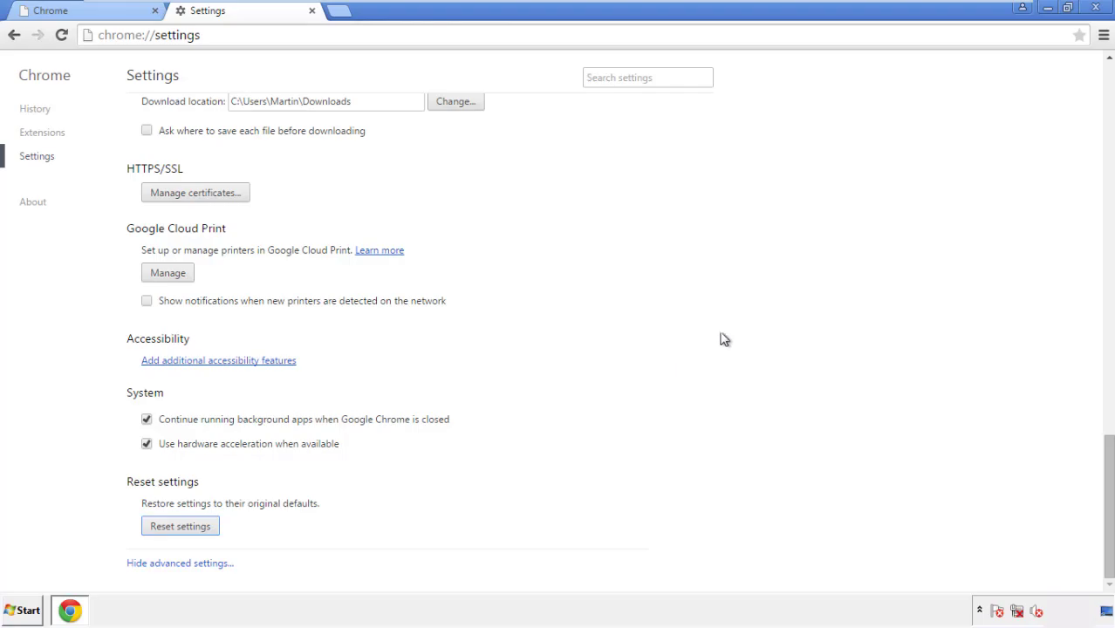
pyautogui.click(1095, 7)
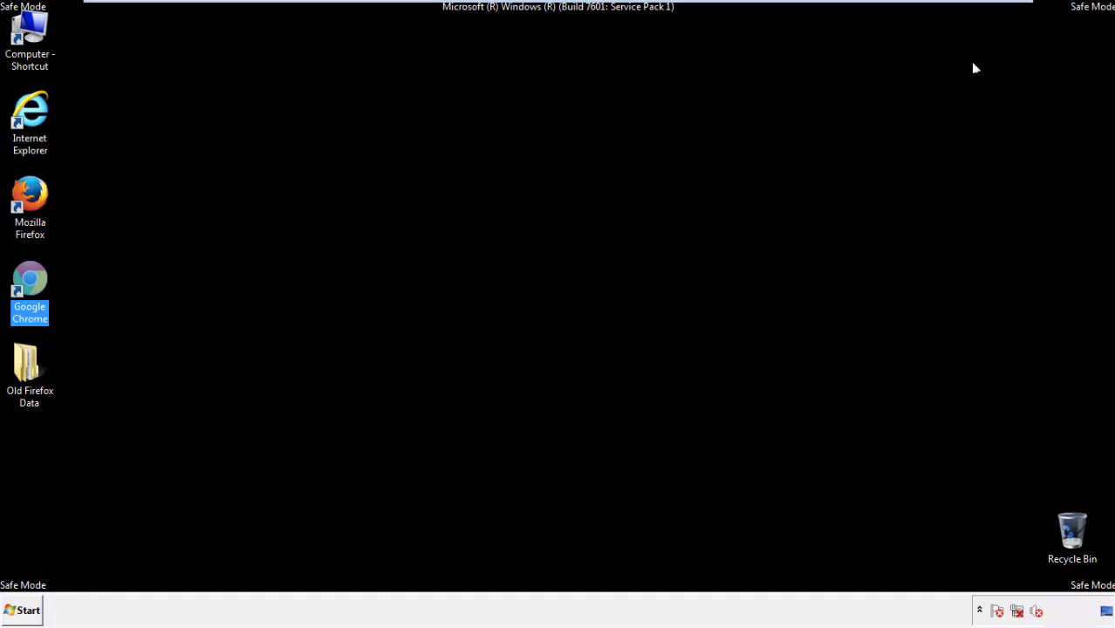
# - Remove the Search Mine extension in Firefox's Add-ons Manager and close Firefox
pyautogui.click(601, 283)
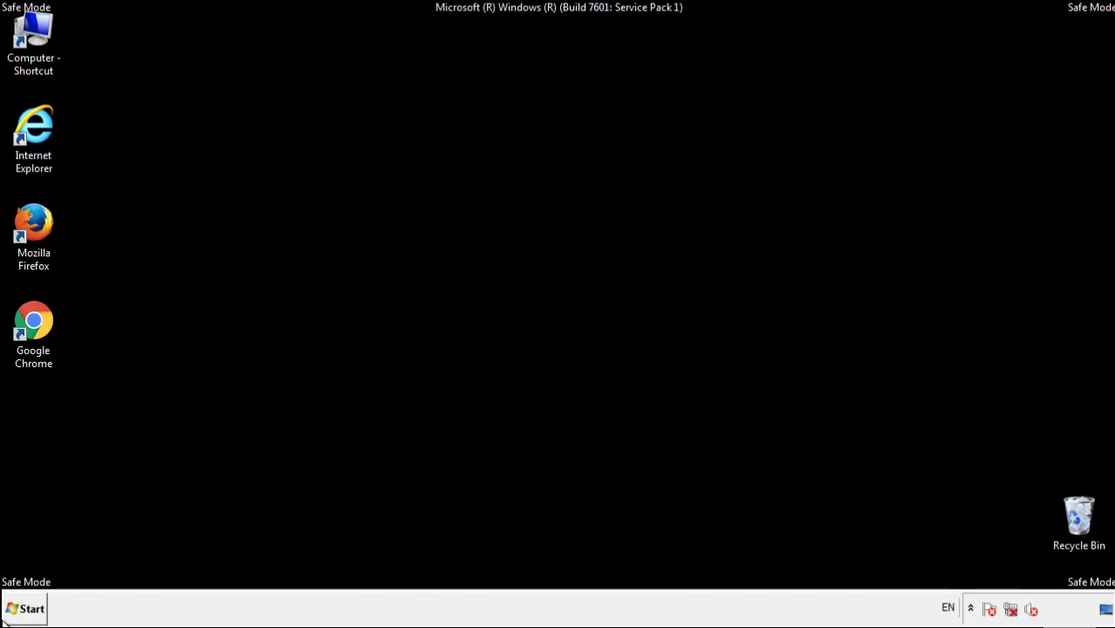
pyautogui.click(42, 216)
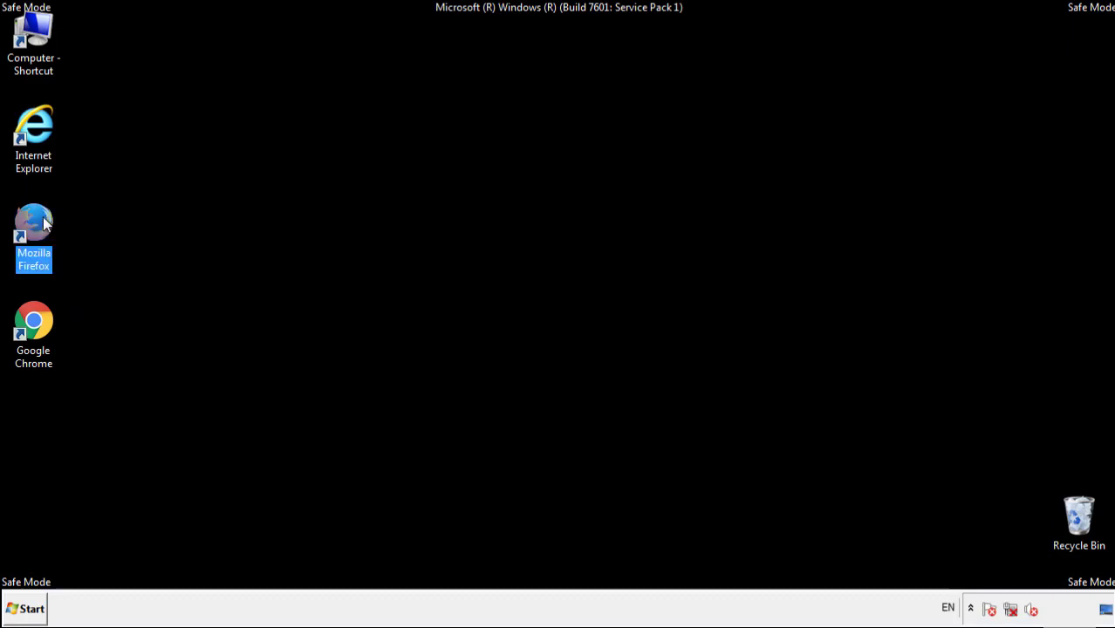
pyautogui.doubleClick(43, 216)
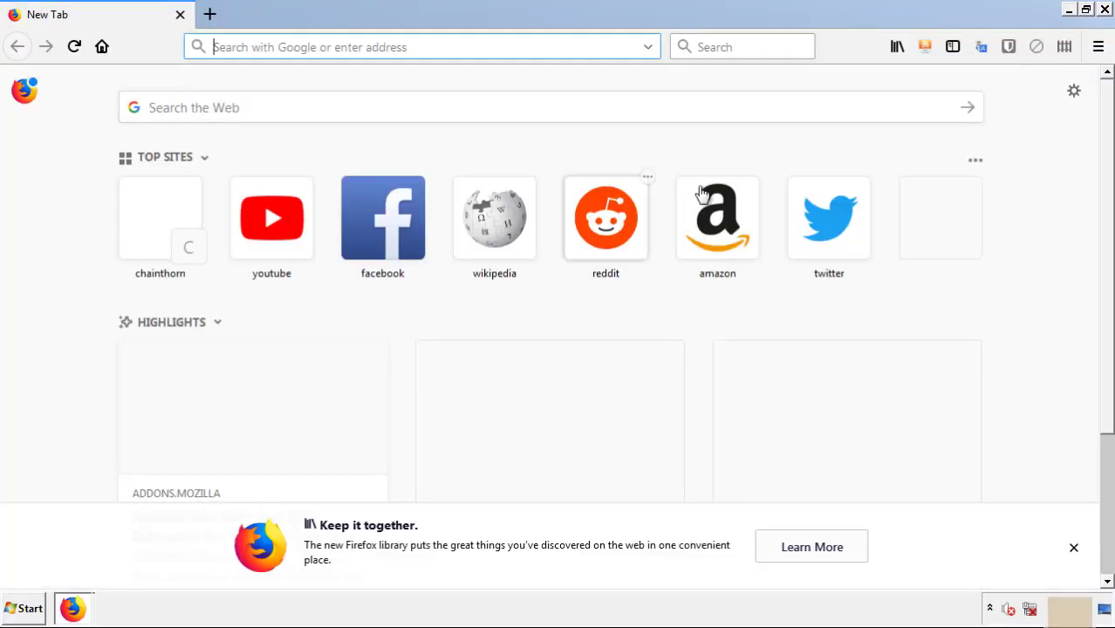
pyautogui.click(1098, 47)
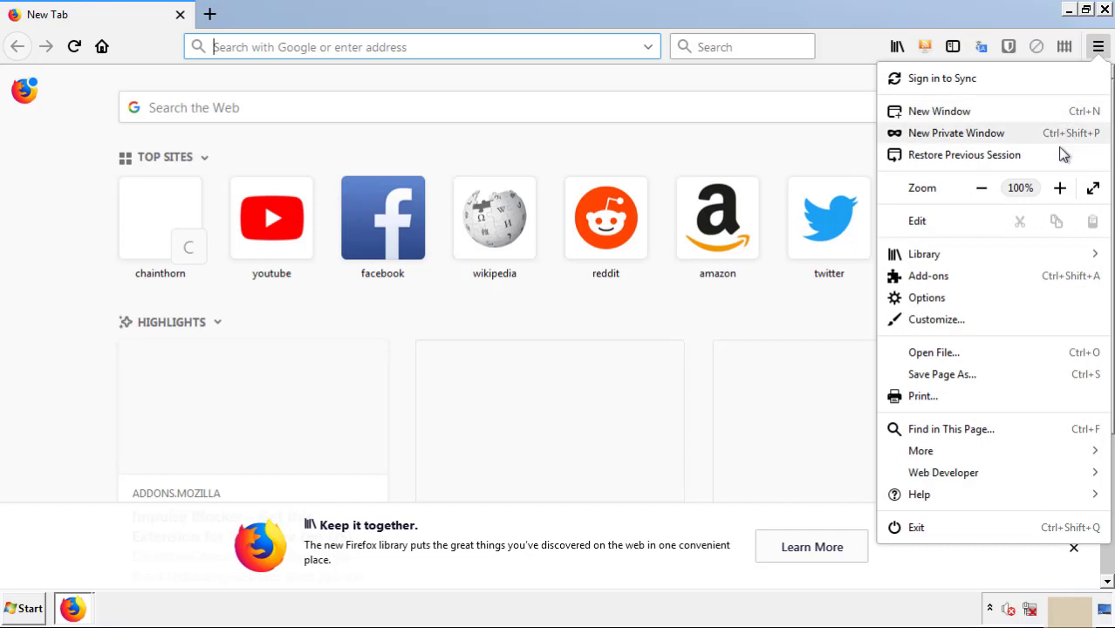
pyautogui.click(928, 276)
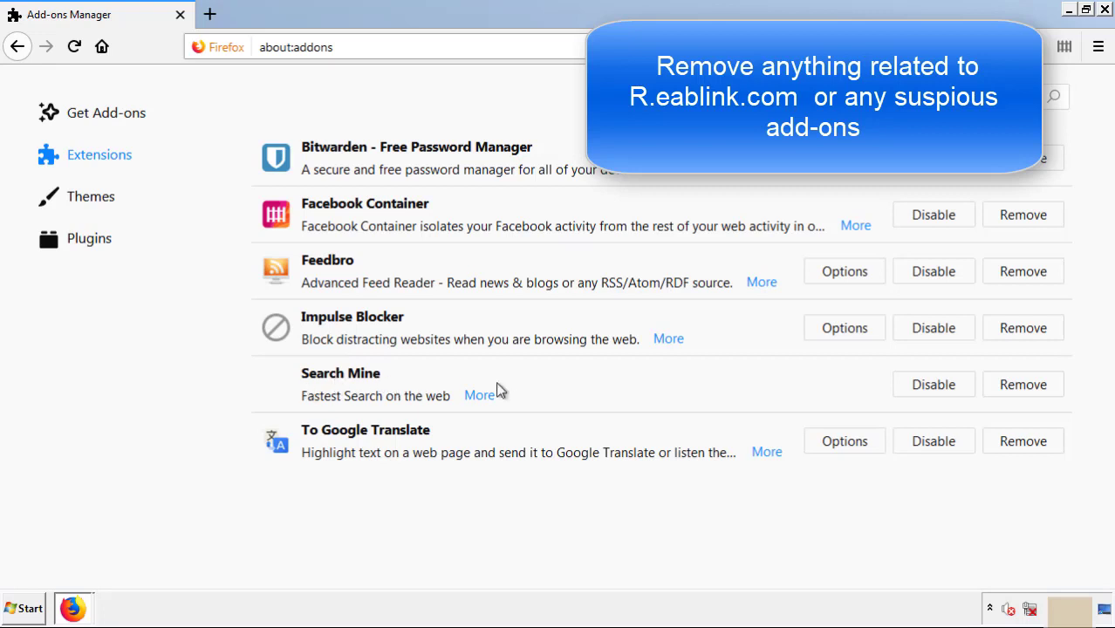
pyautogui.click(1022, 384)
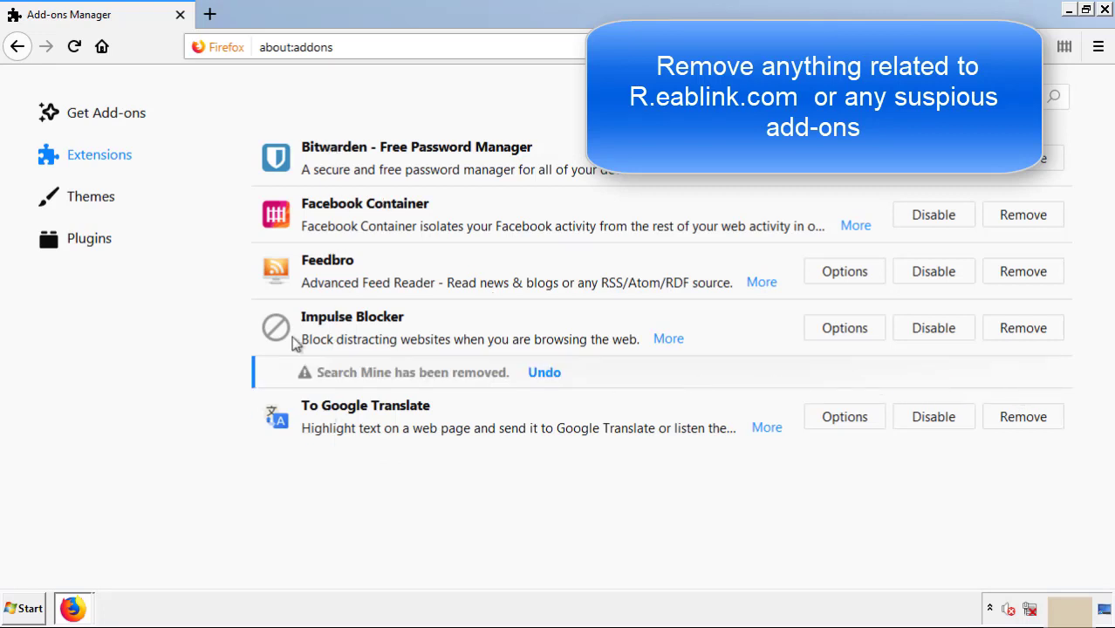
pyautogui.click(1104, 10)
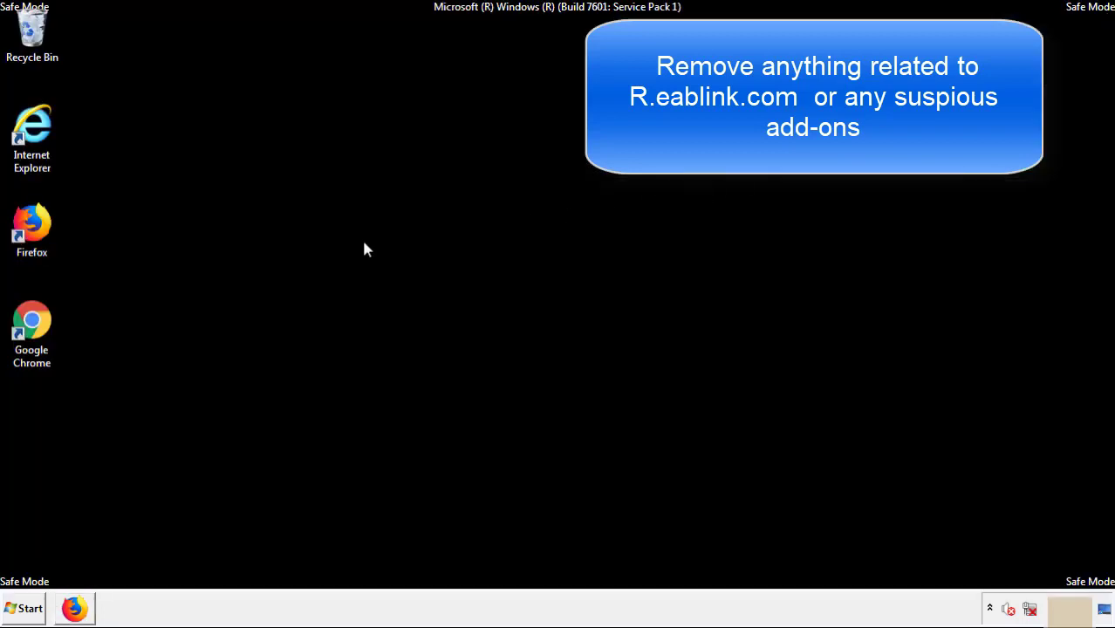
# - Remove the Search Mine extension from Chrome's Extensions page and confirm
pyautogui.doubleClick(31, 340)
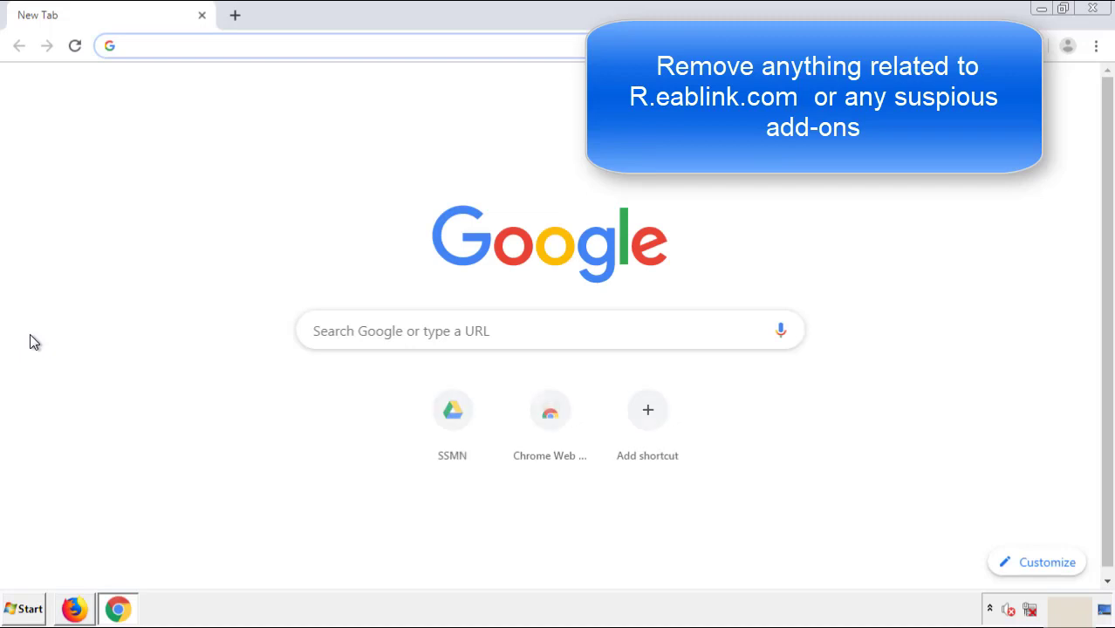
pyautogui.click(1095, 45)
pyautogui.moveTo(1001, 304)
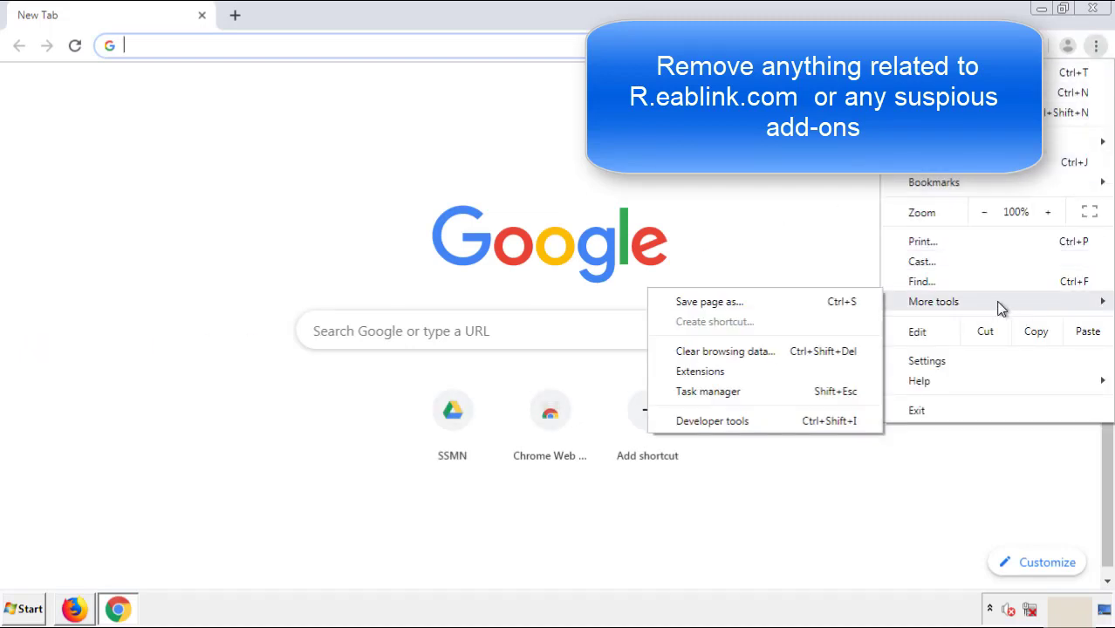
pyautogui.click(720, 370)
pyautogui.scroll(-10, 316, 291)
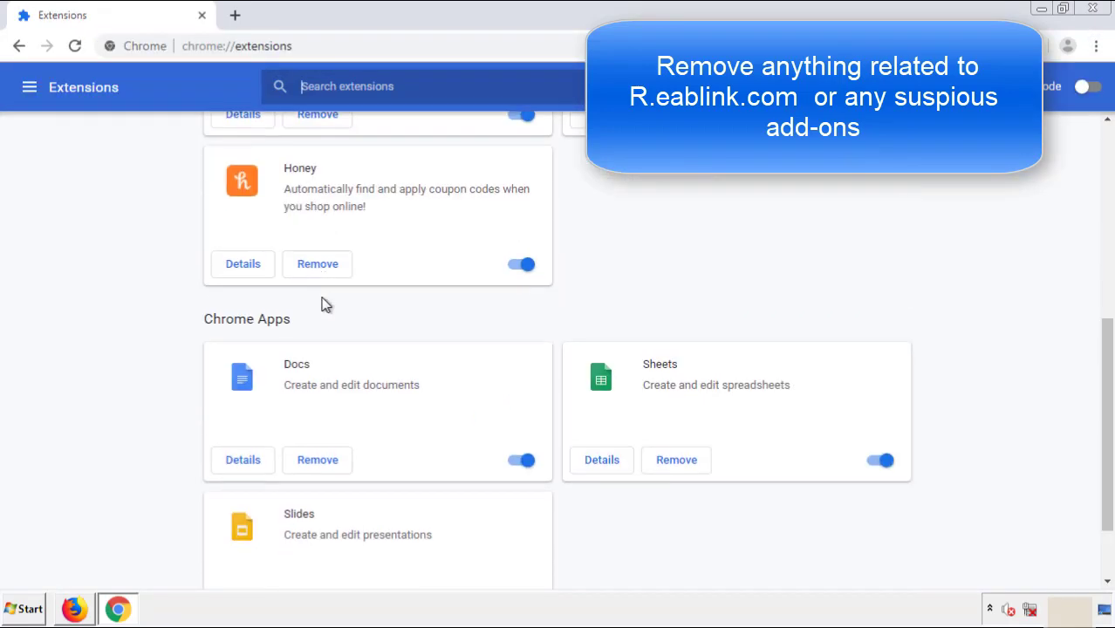
pyautogui.scroll(10, 423, 316)
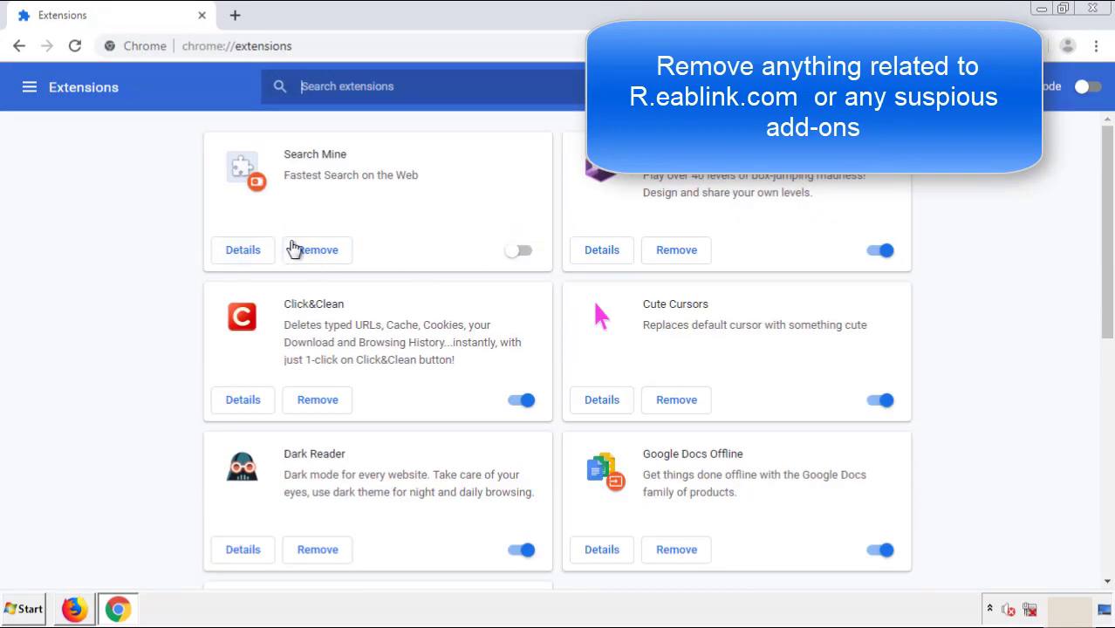
pyautogui.click(315, 256)
pyautogui.press('Return')
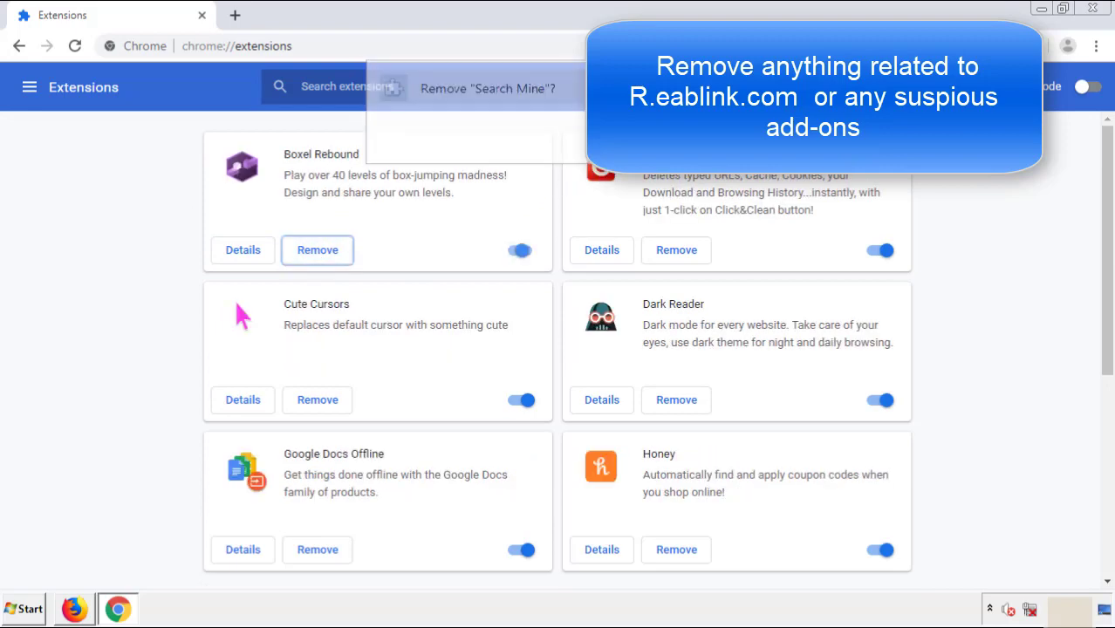
# - Close Chrome and restart the computer
pyautogui.click(1092, 7)
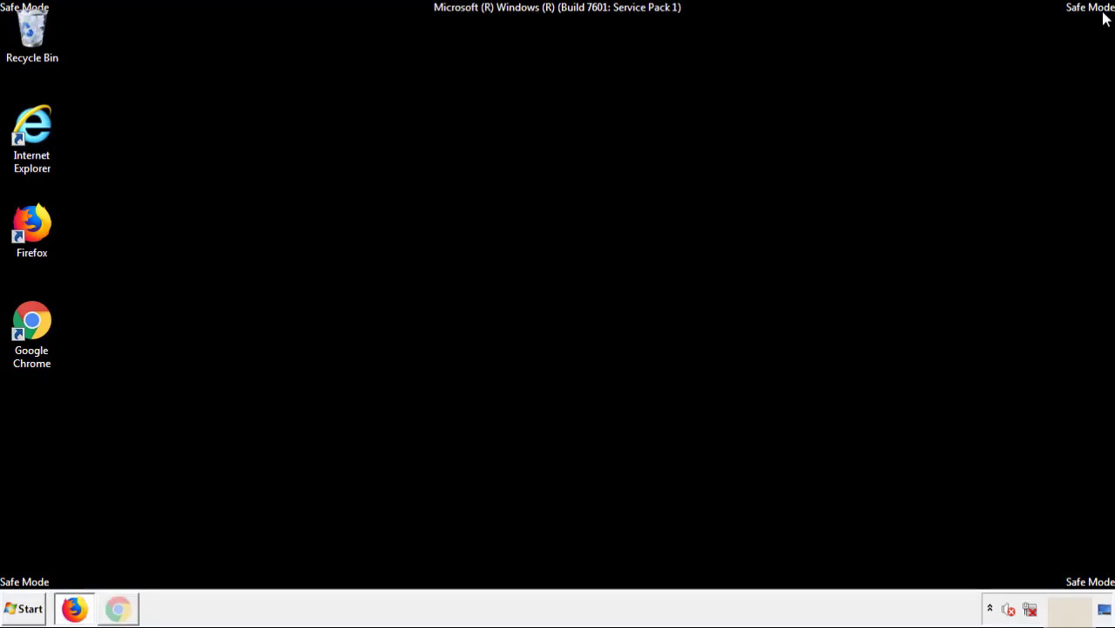
pyautogui.click(29, 613)
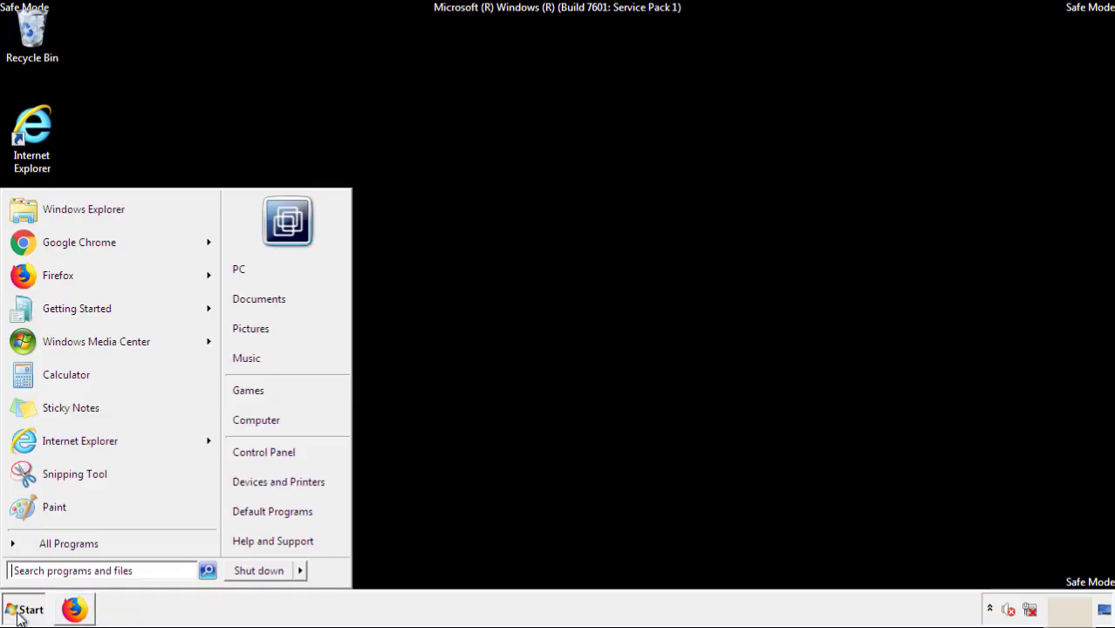
pyautogui.click(301, 572)
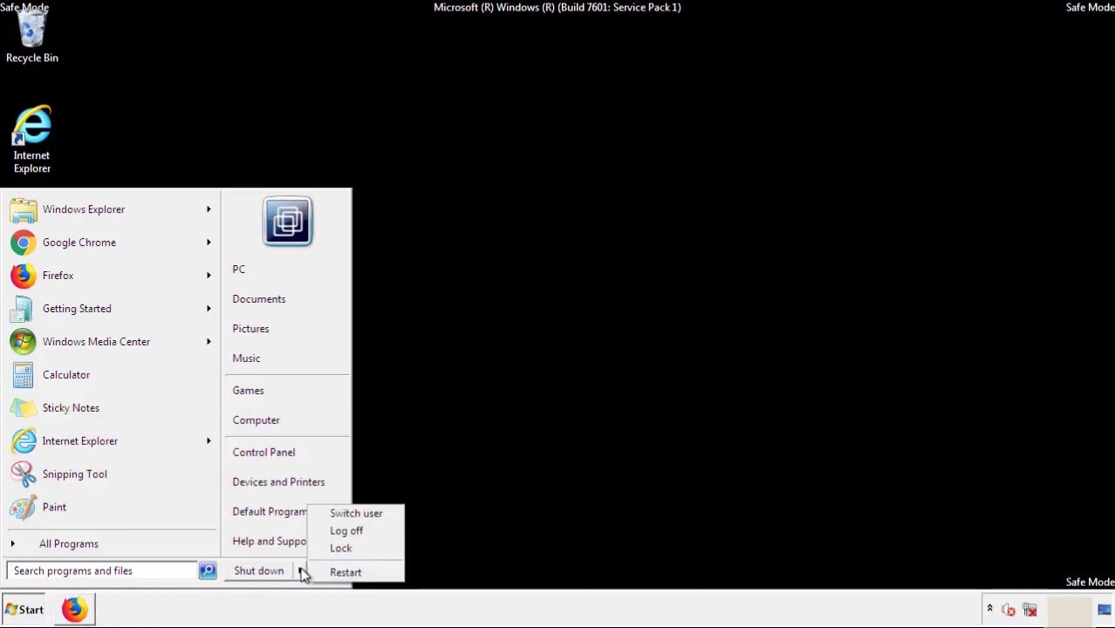
pyautogui.click(345, 572)
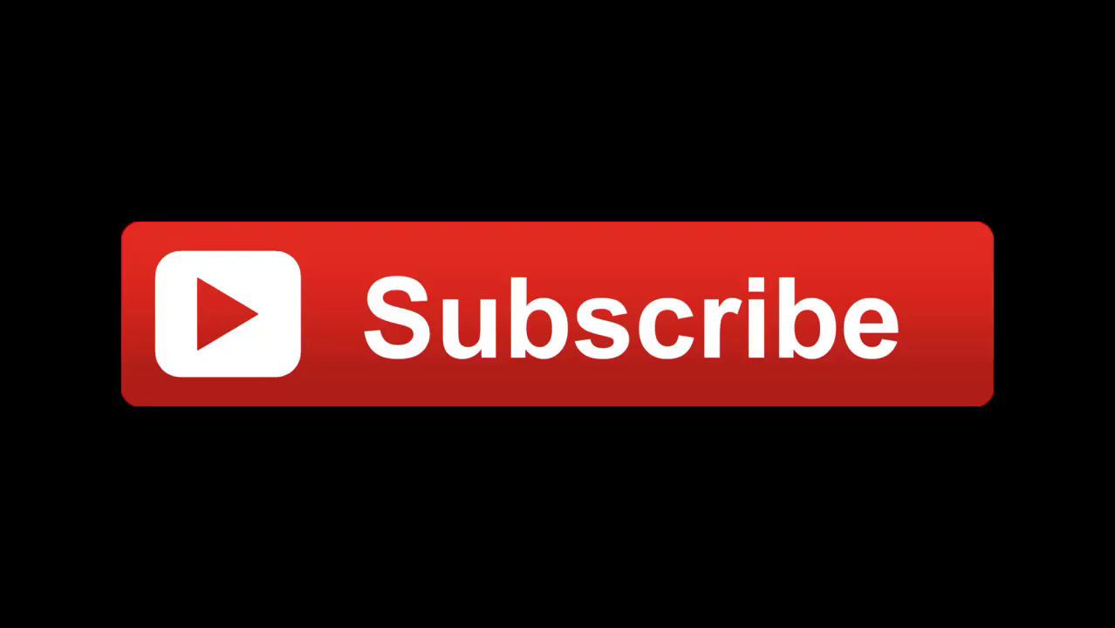